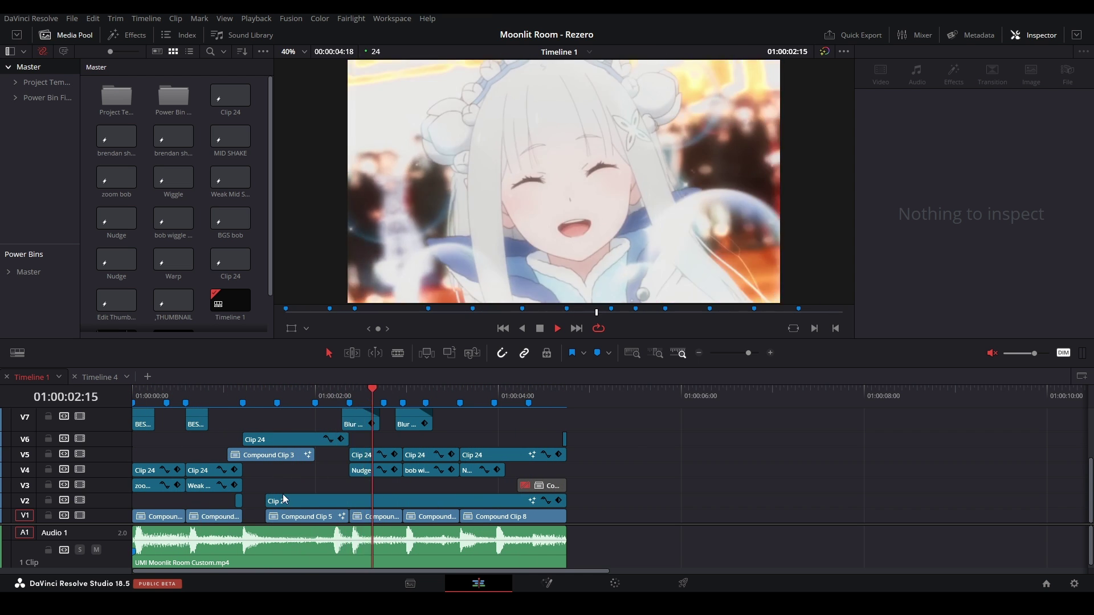
Step: Look over the edit's stacked video tracks and bring the playhead to the start of the timeline
key("space")
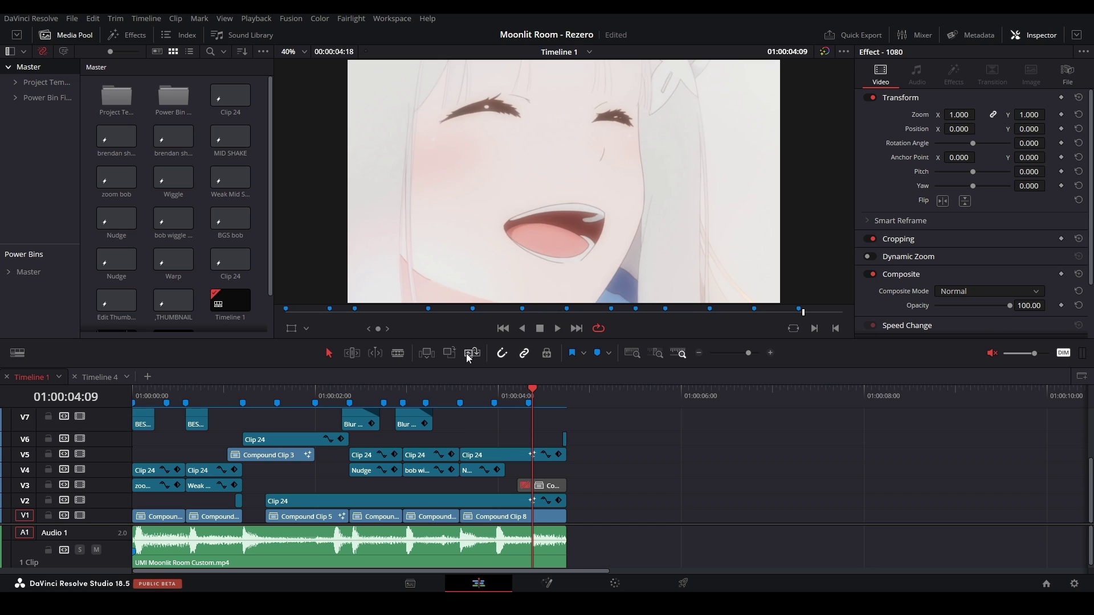
left_click_drag(627, 512, 129, 516)
left_click(643, 476)
scroll(366, 450, "up", 3)
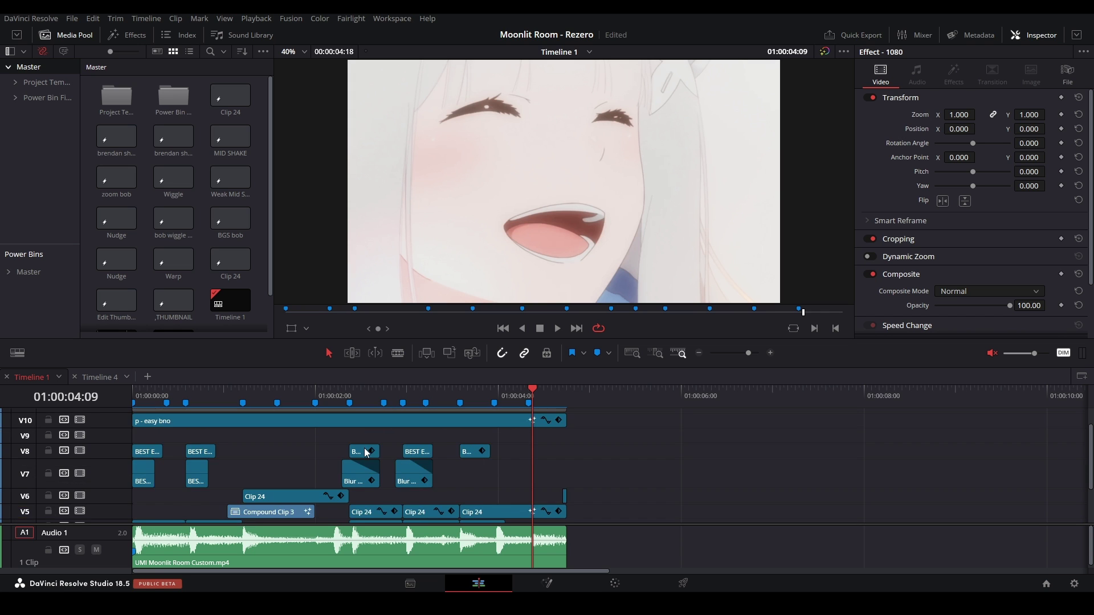
scroll(364, 448, "down", 3)
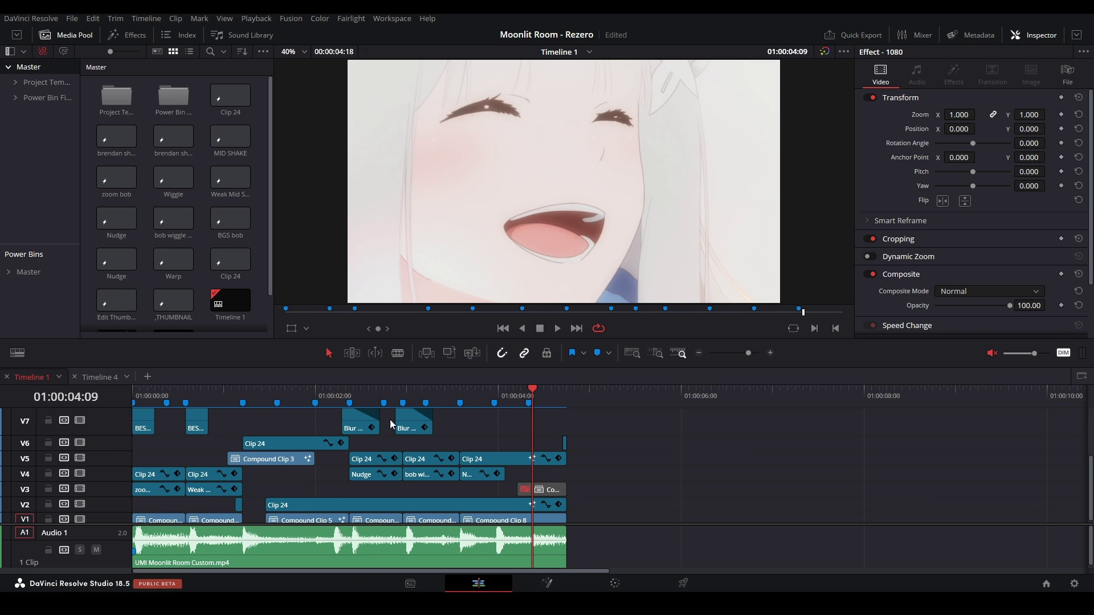
key("Home")
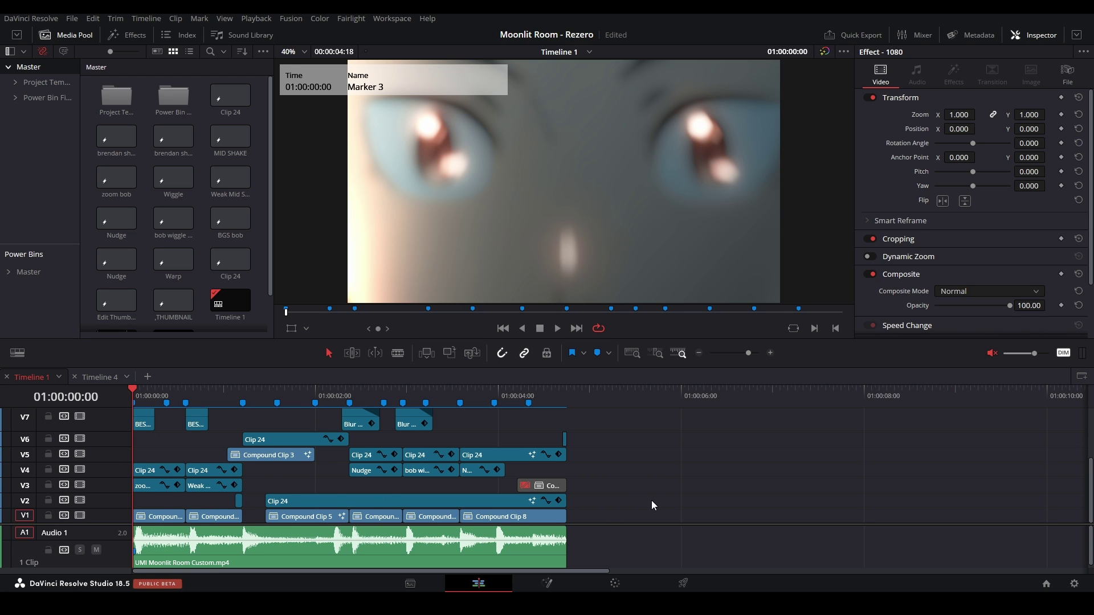
Step: Add a new video track and move the compound-clip footage track up so the empty track sits below it
right_click(106, 514)
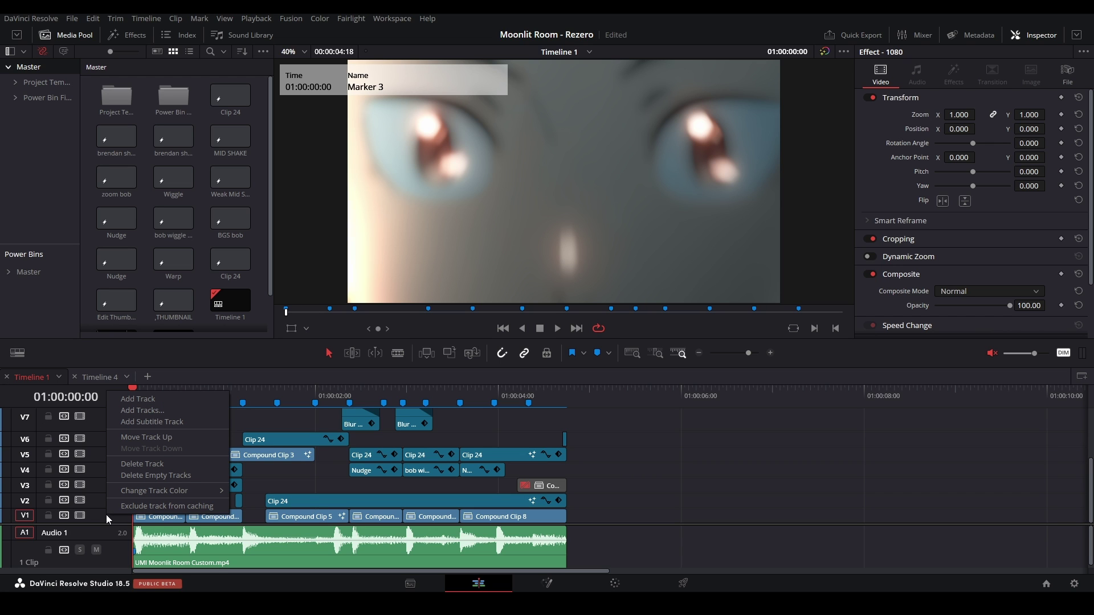
left_click(149, 399)
scroll(230, 456, "down", 1)
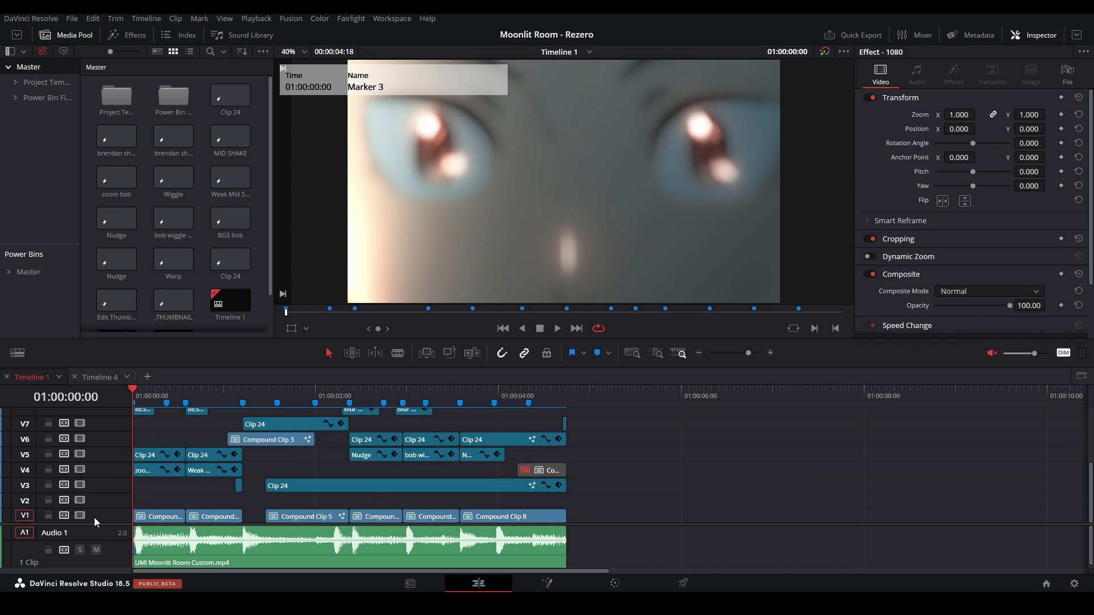
right_click(111, 514)
mouse_move(138, 491)
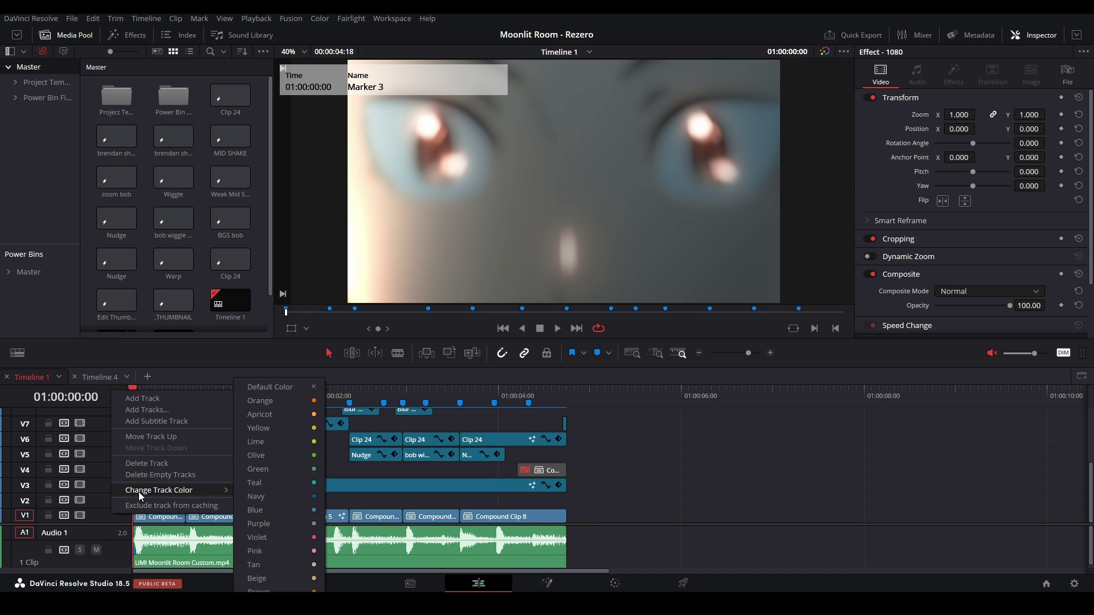
left_click(142, 436)
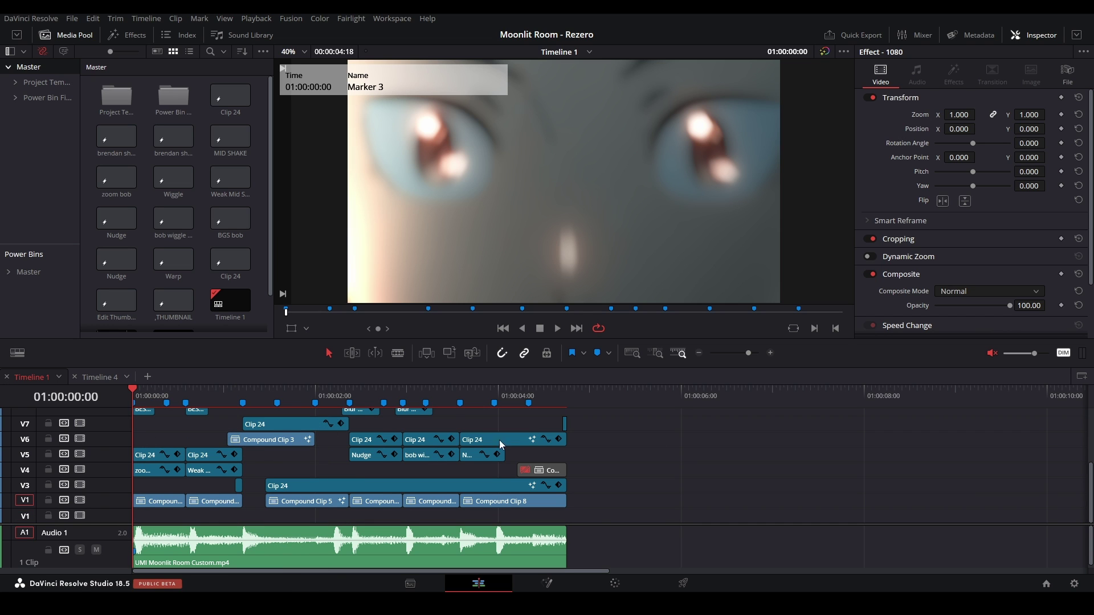
Step: Disable video tracks V3, V4 and V5, which hold the shake and adjustment effects
left_click(79, 485)
left_click(80, 469)
left_click(80, 455)
scroll(210, 484, "up", 1)
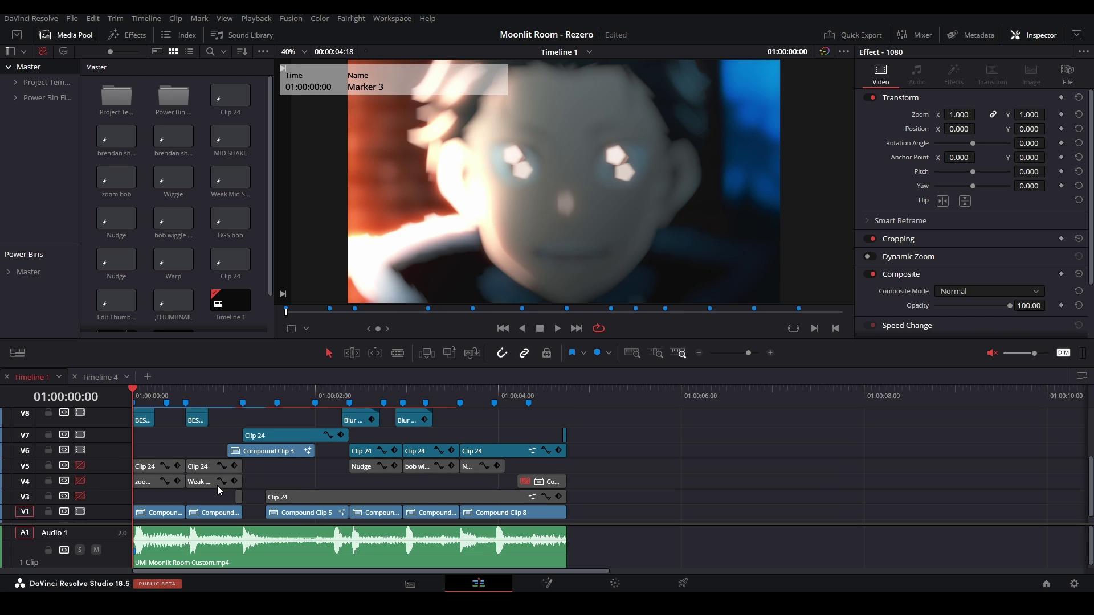
scroll(285, 480, "down", 1)
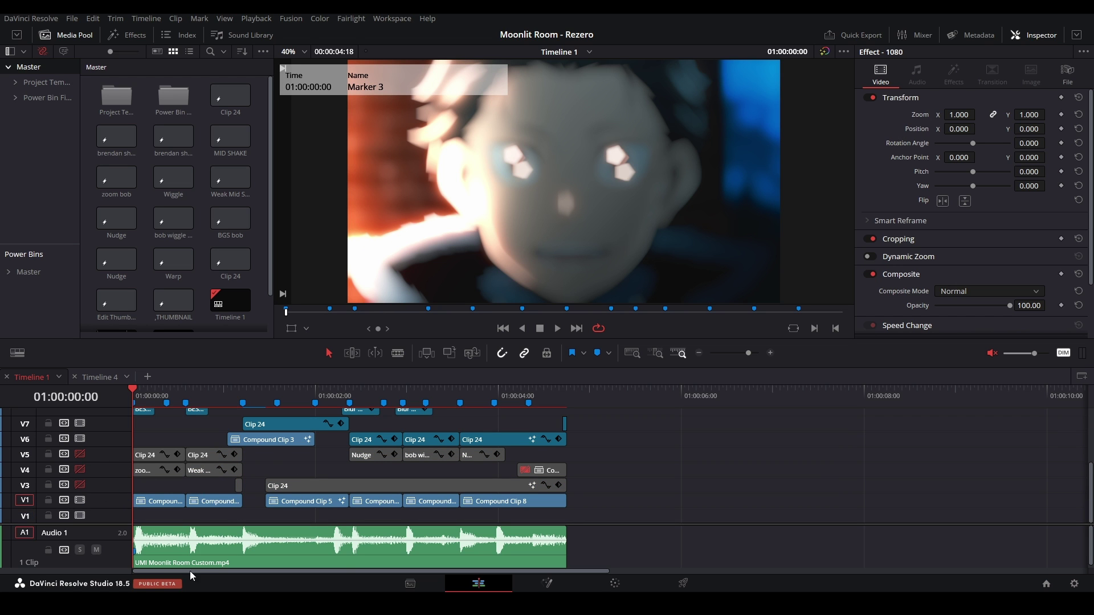
scroll(254, 466, "up", 3)
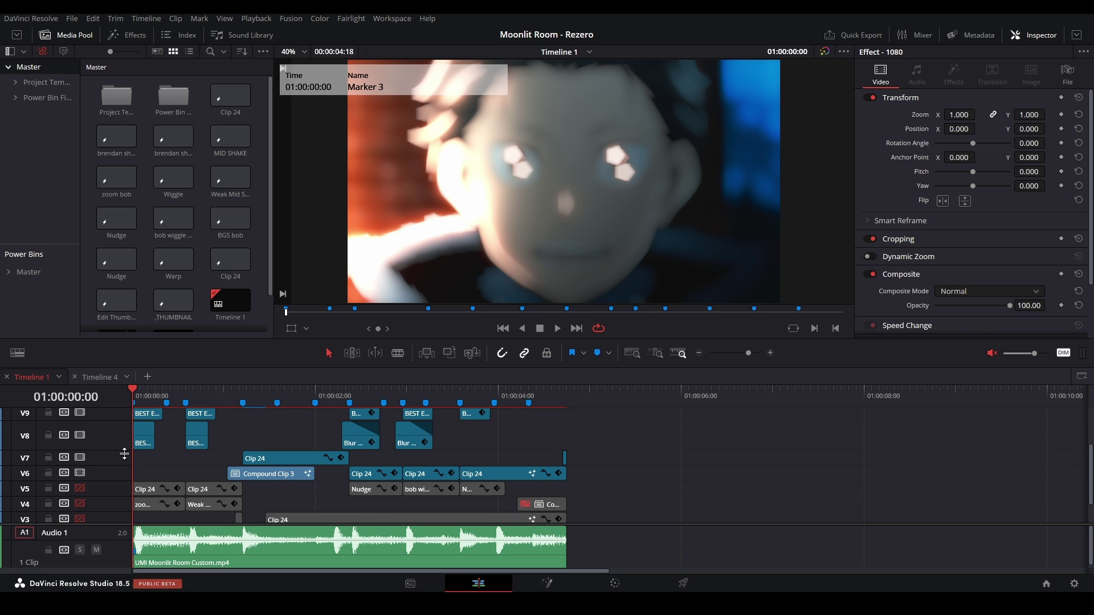
Step: Disable the effect tracks V7, V8, V9 and V11
left_click(82, 457)
scroll(82, 457, "up", 1)
left_click(77, 449)
scroll(79, 447, "up", 2)
left_click(83, 444)
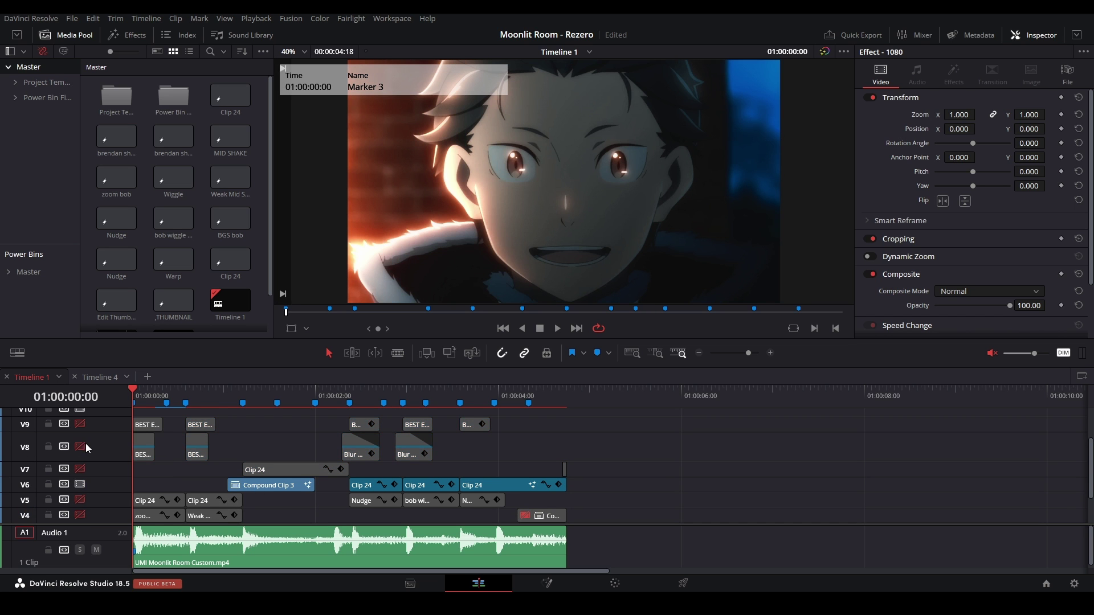
scroll(87, 446, "up", 1)
left_click(79, 444)
left_click(81, 428)
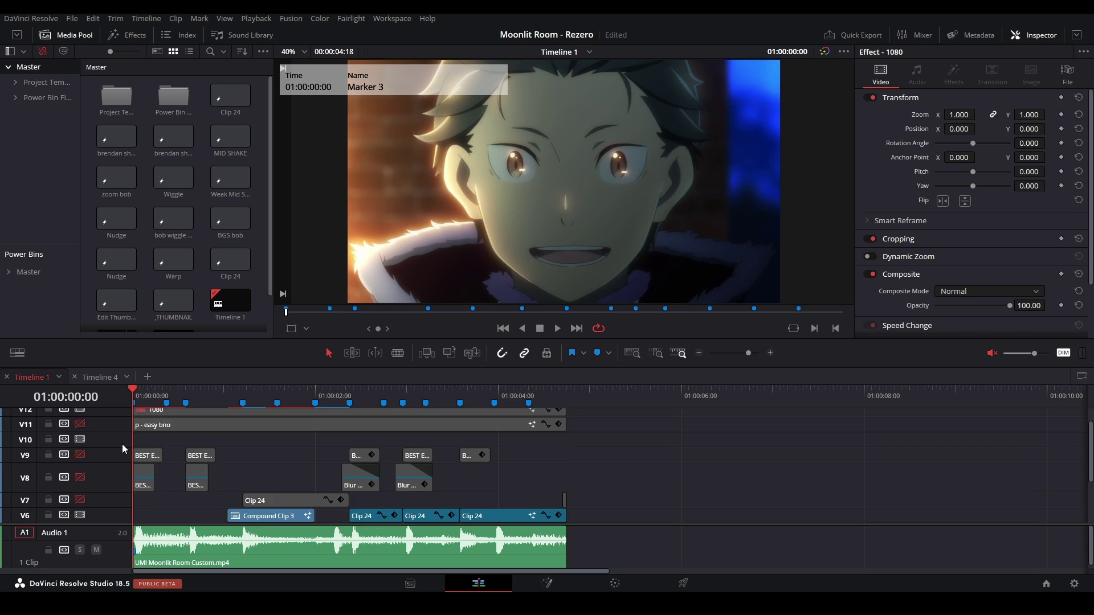
Step: Disable the three Clip 24 effect clips on V6, leaving Compound Clip 3 on that track enabled
scroll(235, 440, "down", 3)
left_click_drag(600, 487, 378, 482)
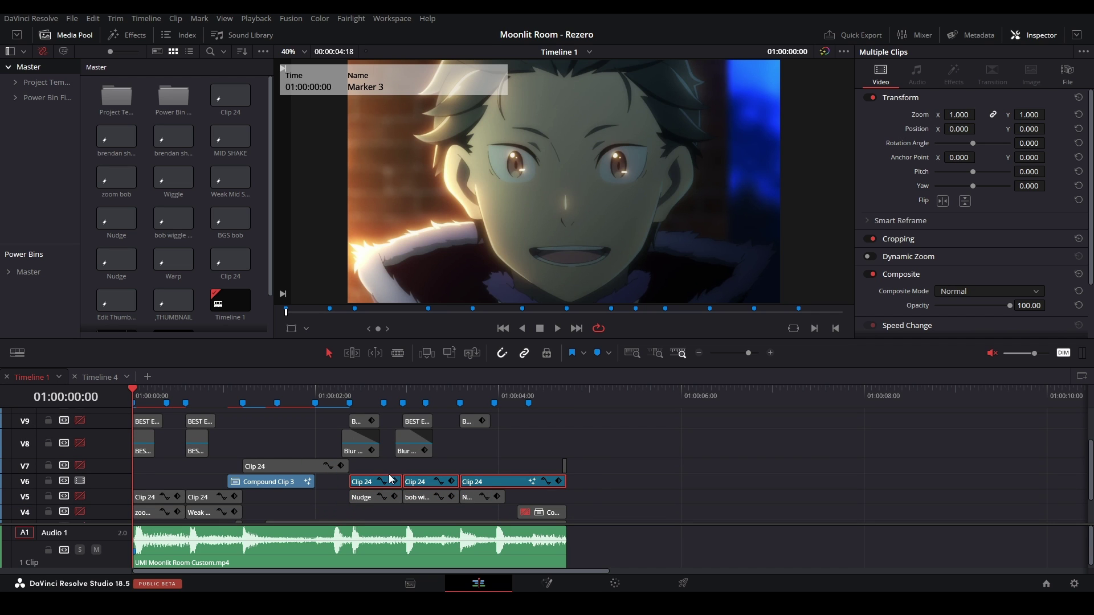
key("d")
left_click(661, 466)
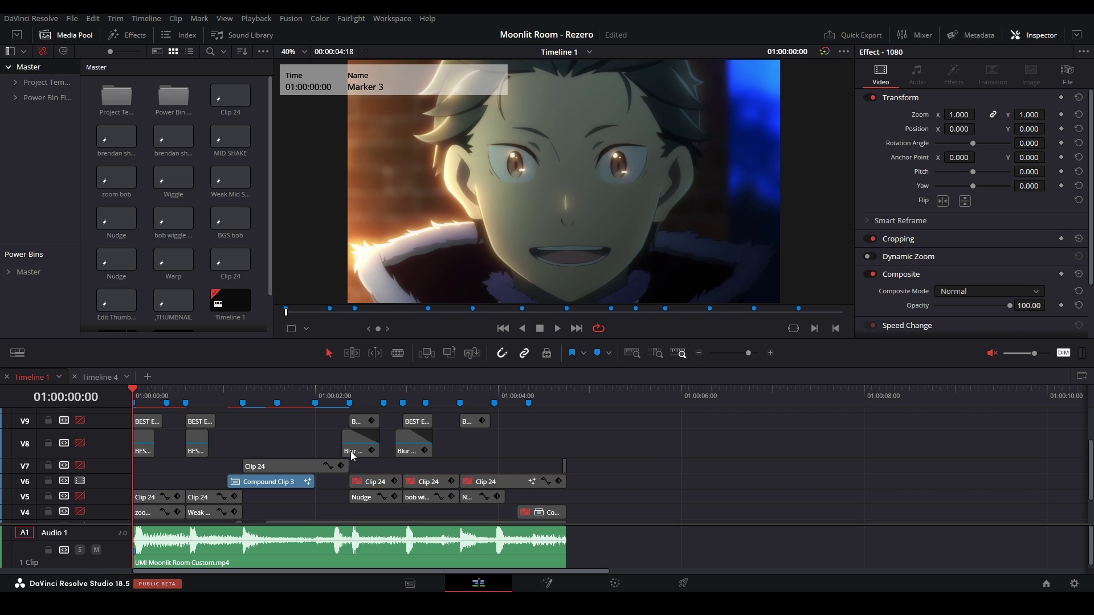
Step: Play back the timeline to check the remaining footage without the effects
scroll(271, 500, "up", 1)
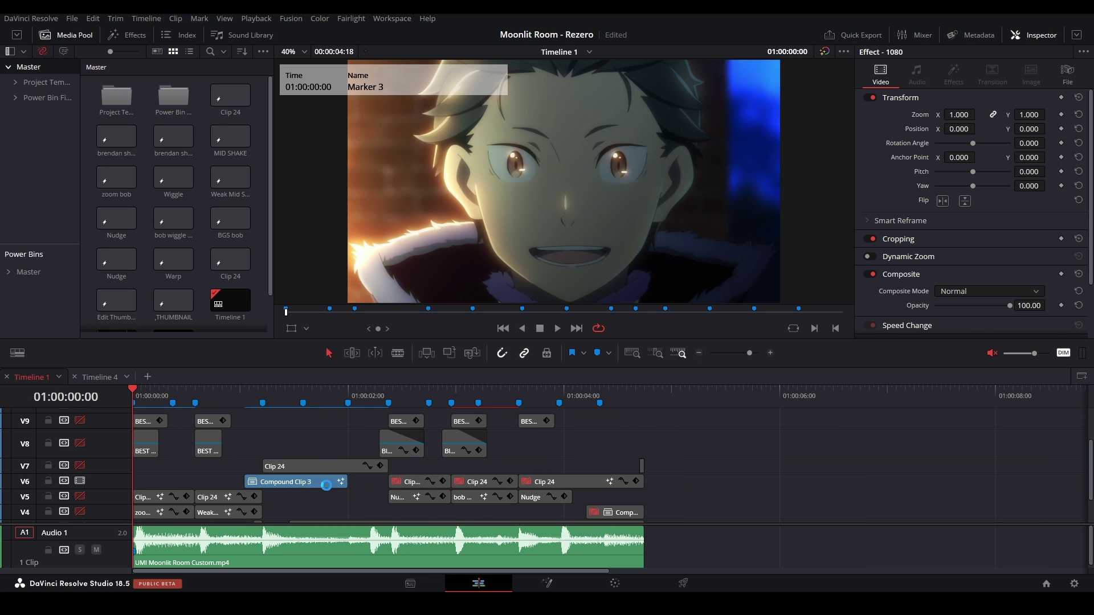
scroll(191, 466, "down", 3)
left_click(185, 391)
key("space")
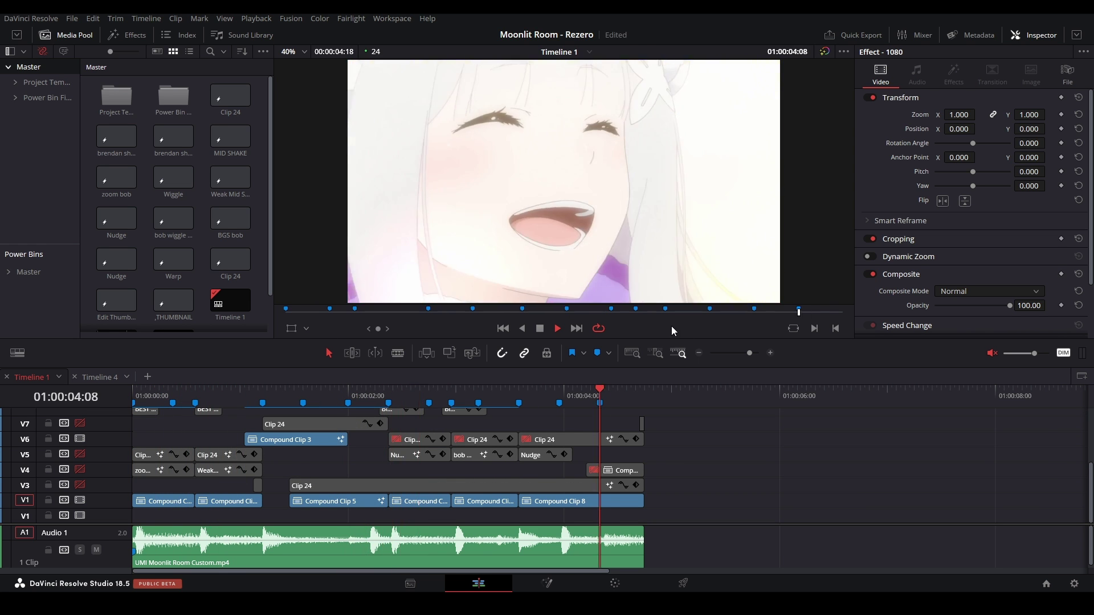
key("space")
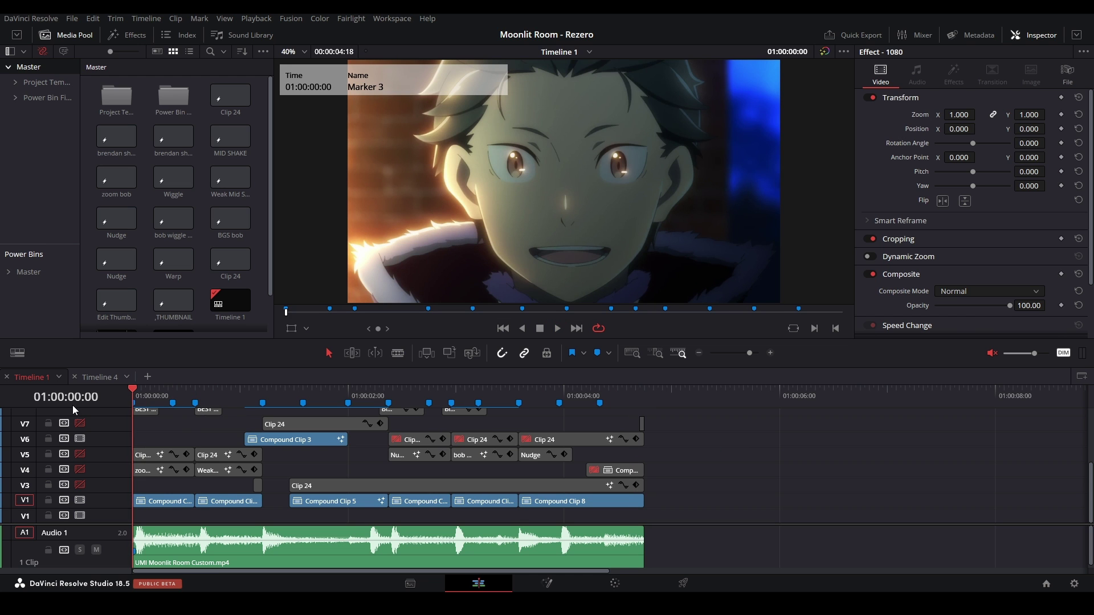
Step: Open the Deliver page and create a folder named Rezero Edit on the Windows desktop for the export
left_click(684, 582)
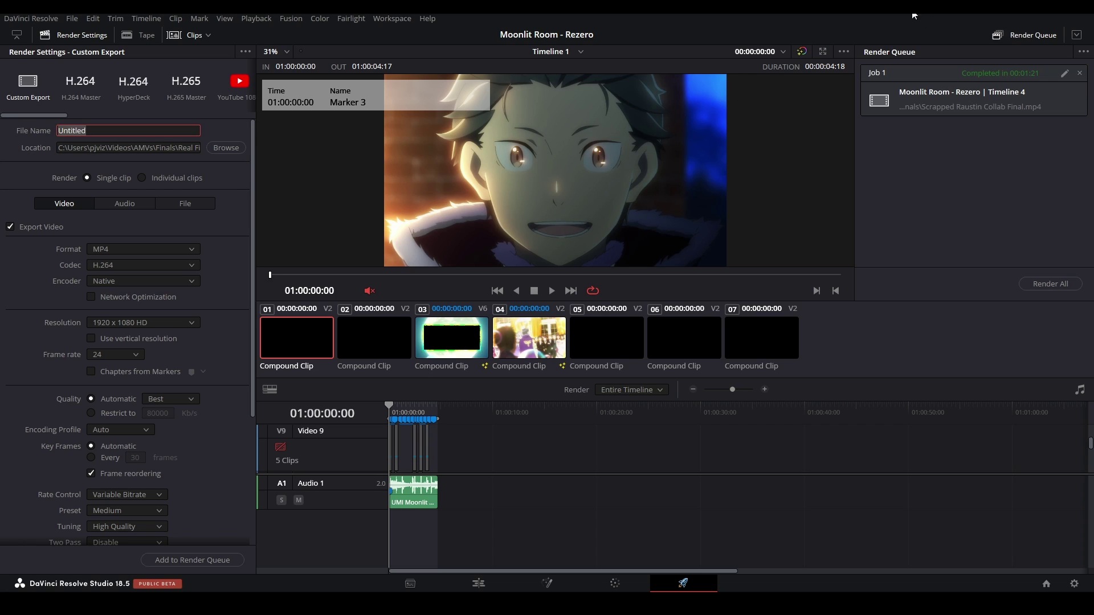
key("super+d")
right_click(316, 235)
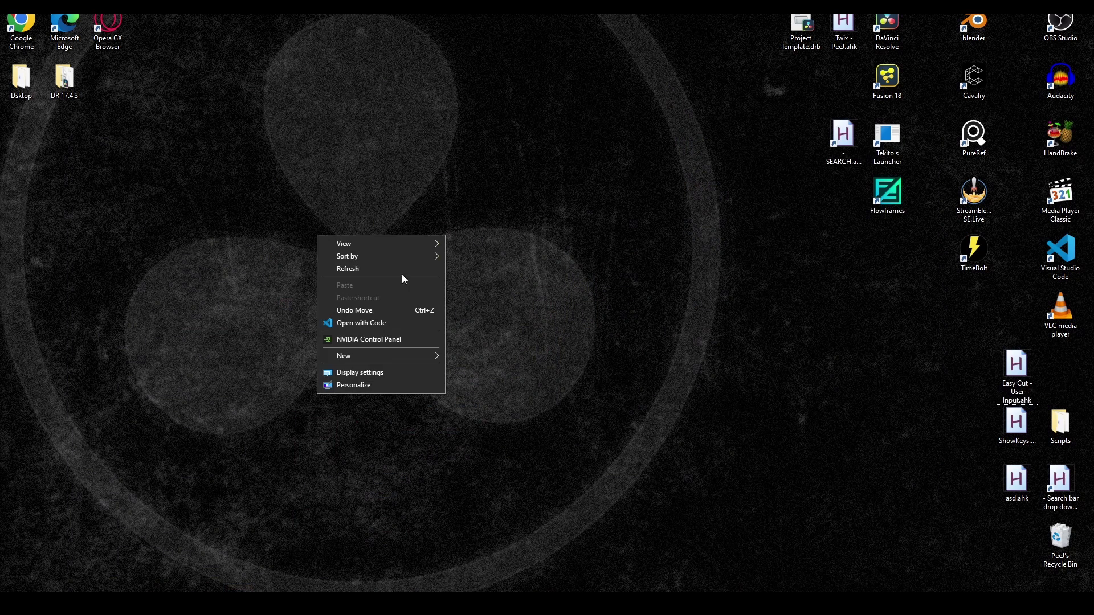
mouse_move(390, 358)
left_click(491, 356)
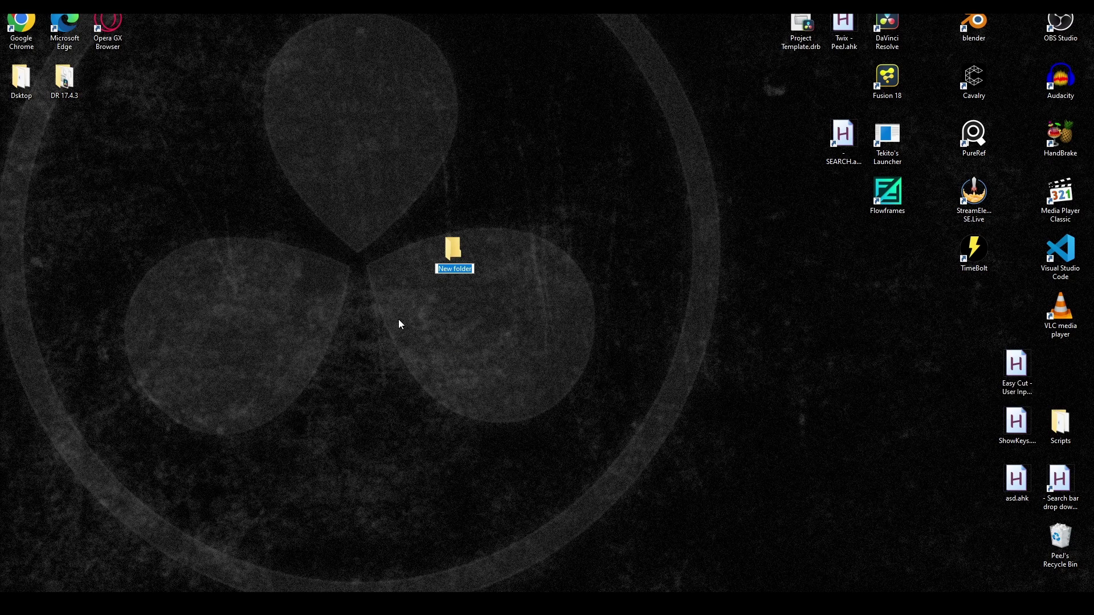
type("Rezero")
type(" AMV")
left_click(398, 319)
key("super+d")
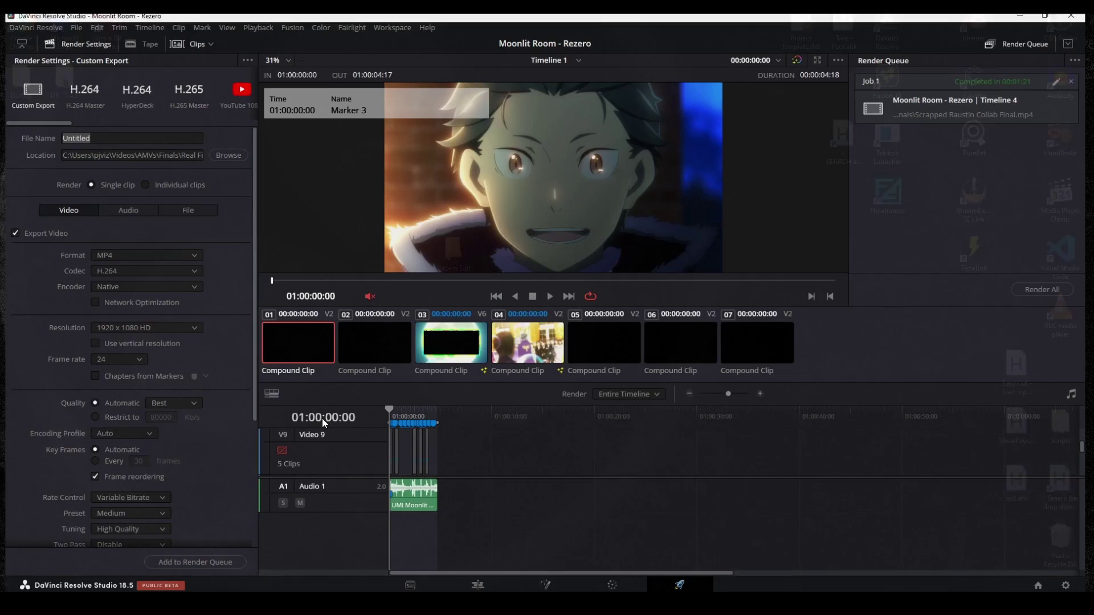
Step: Name the export Footage and set its destination to the Rezero Edit folder on the desktop
left_click_drag(107, 130, 19, 129)
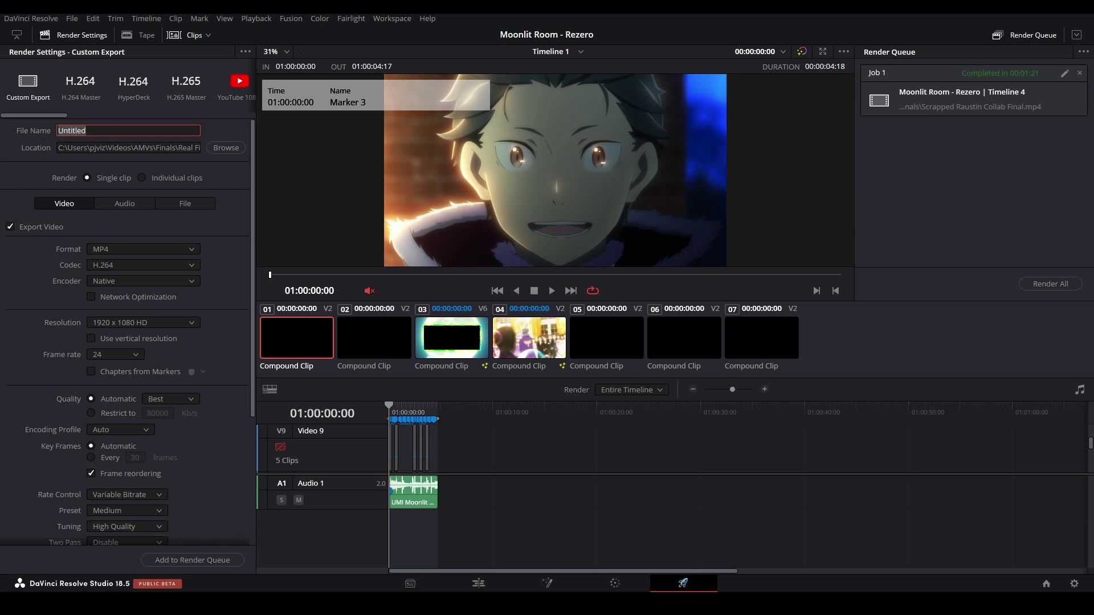
type("Footage")
left_click(224, 149)
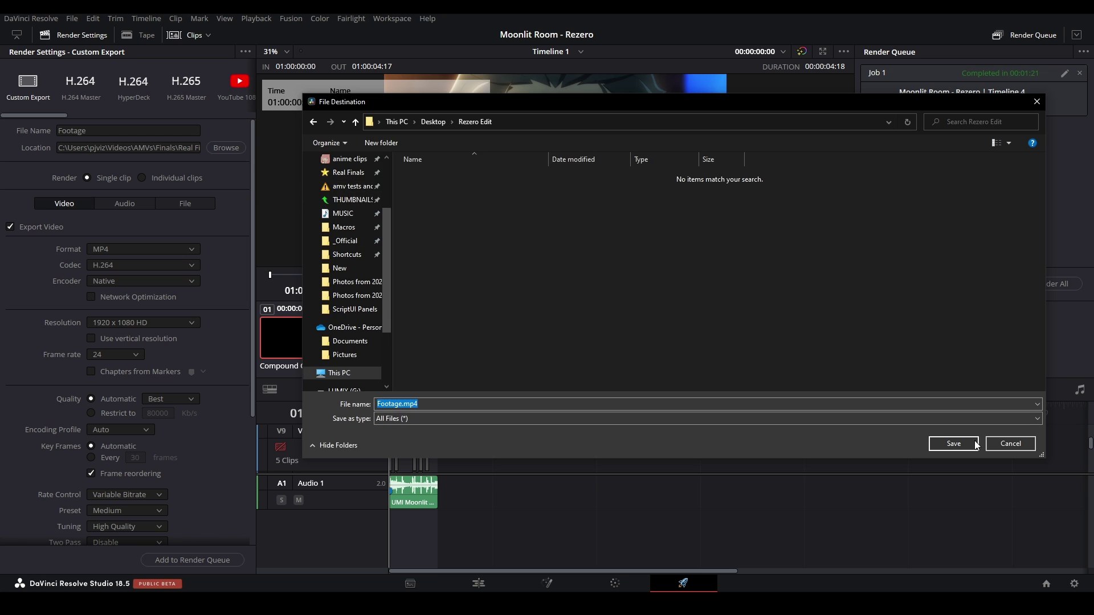
left_click(953, 444)
Step: Add the Footage export of Timeline 1 to the render queue and render it
scroll(129, 229, "down", 1)
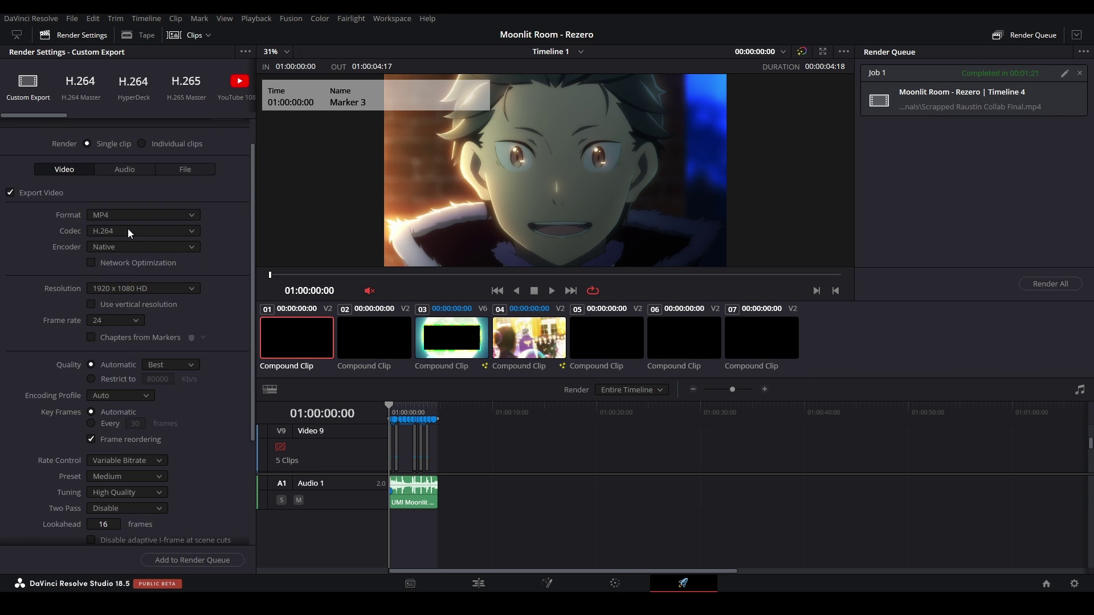
scroll(128, 228, "up", 1)
scroll(483, 487, "up", 3)
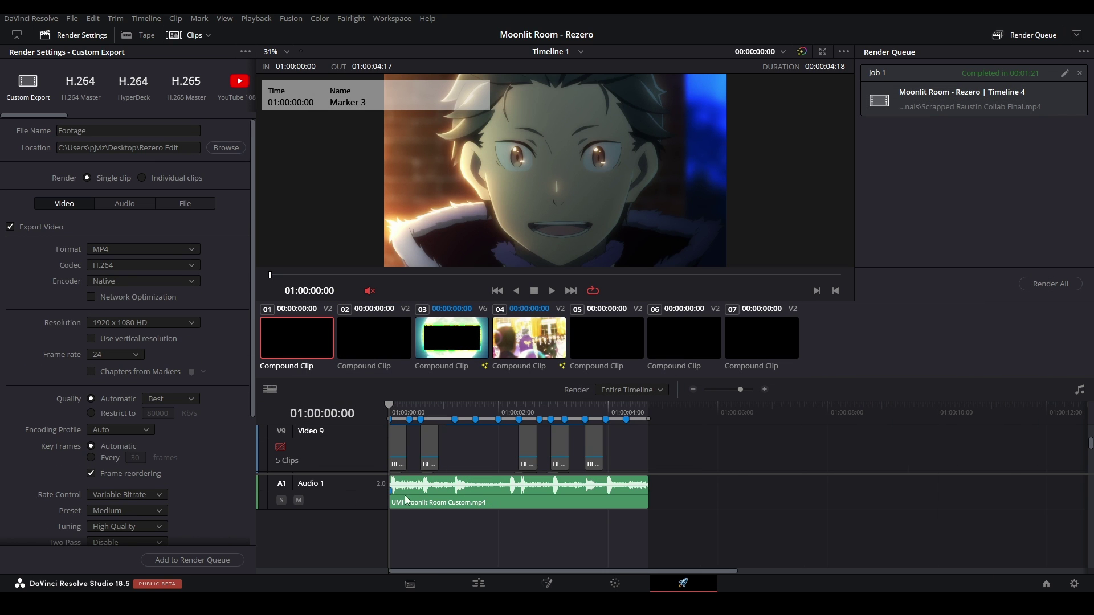
left_click(180, 564)
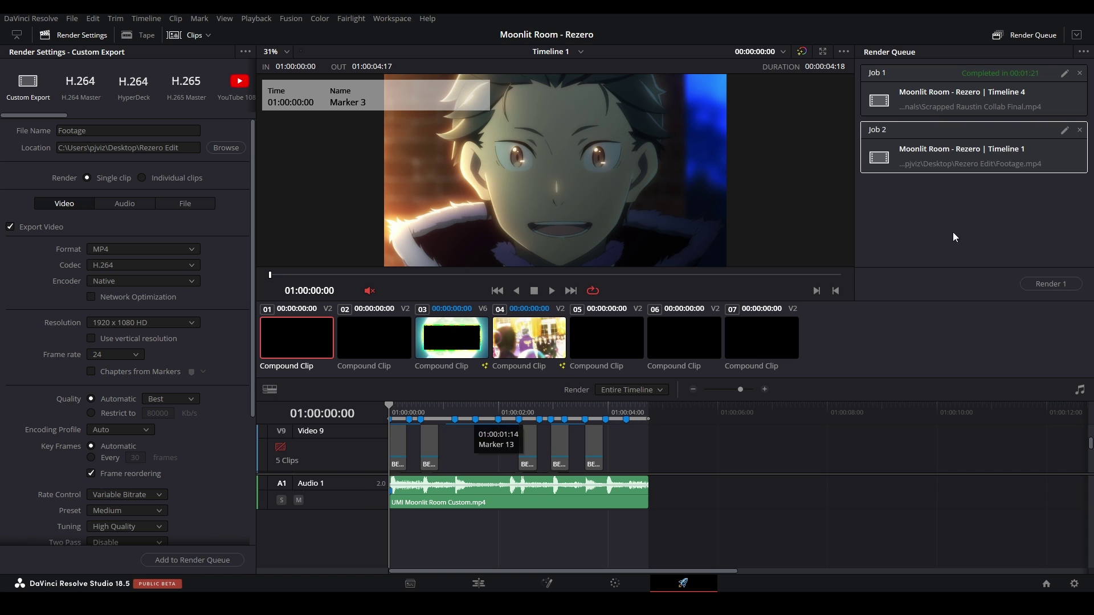
left_click(1051, 281)
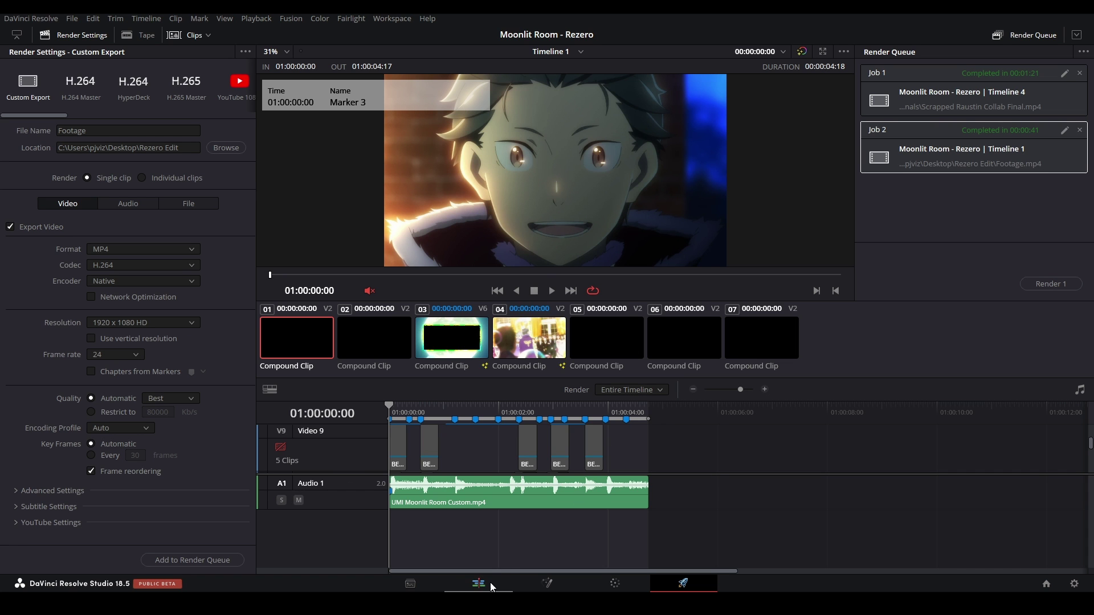
Step: Return to the Edit page, create a media pool bin named RELINK under Master, and open it
left_click(490, 582)
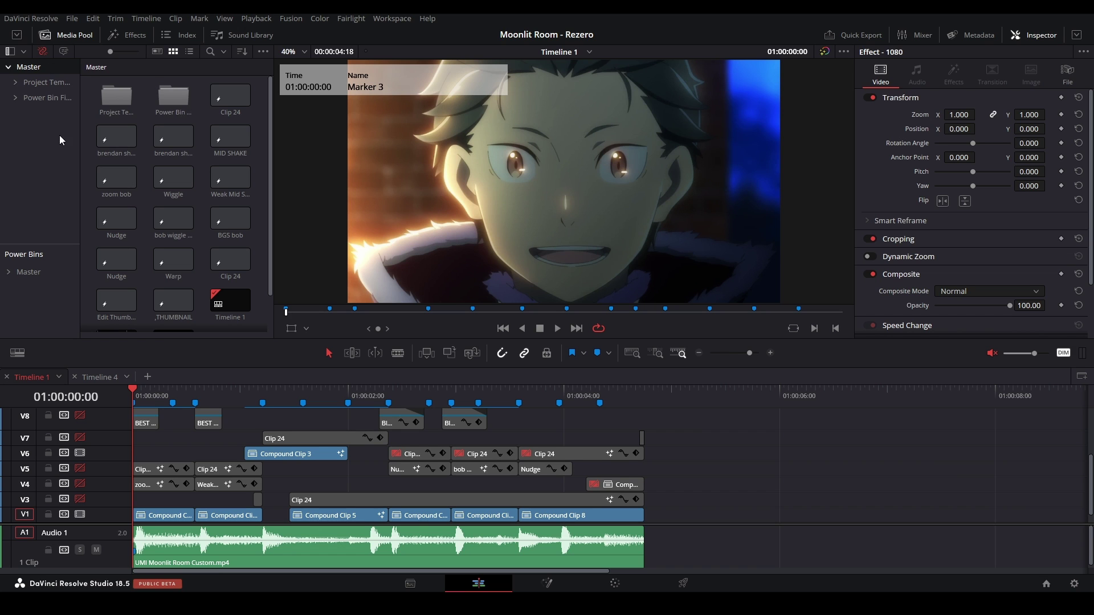
right_click(31, 156)
left_click(50, 163)
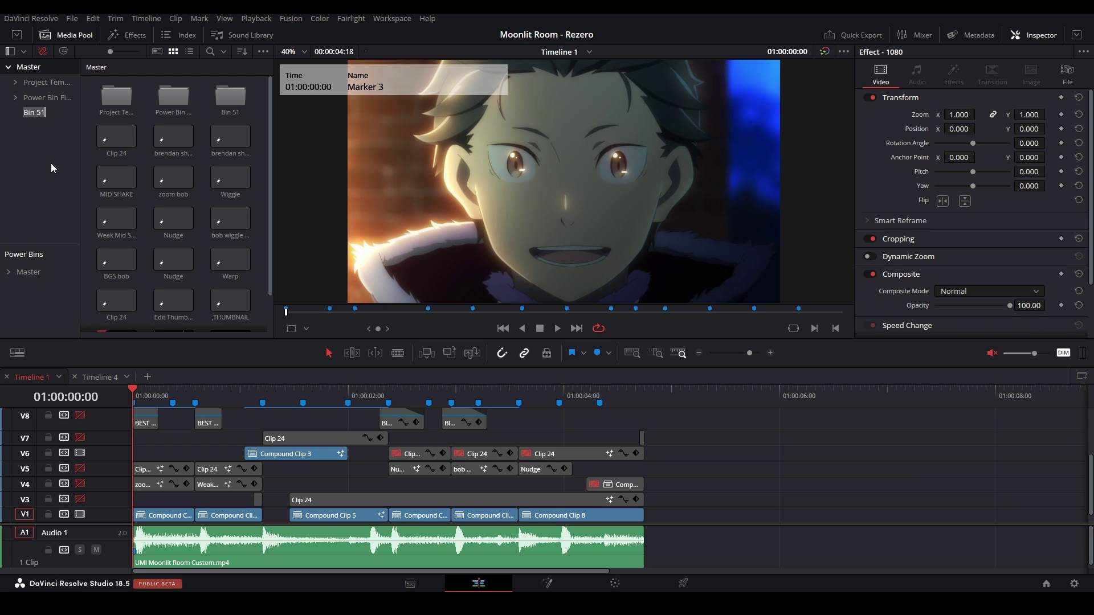
type("RELINK")
double_click(241, 103)
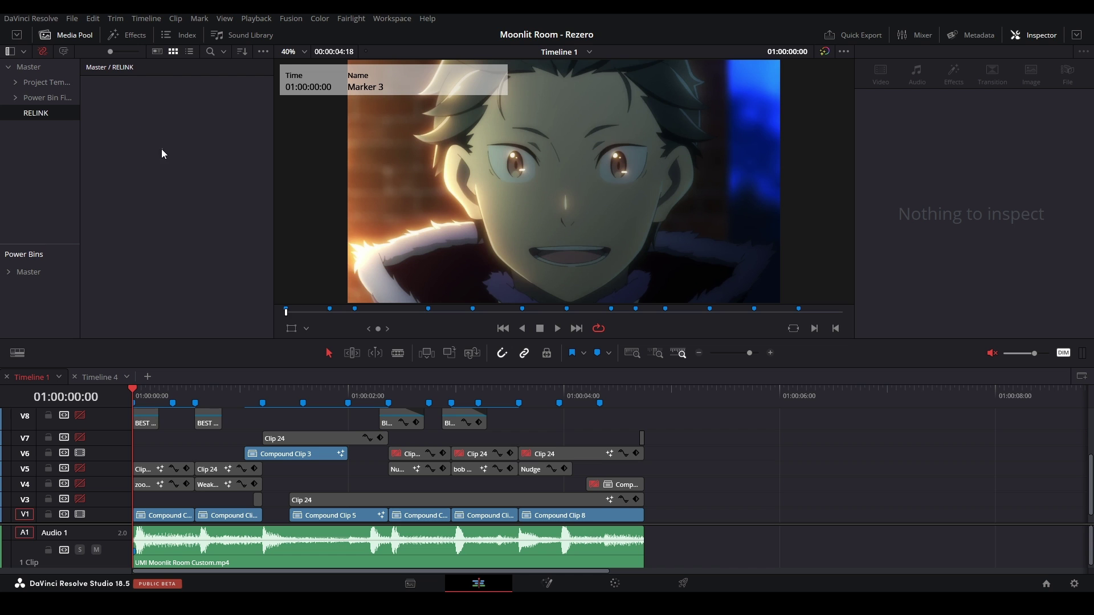
Step: Import the rendered Footage.mp4 into the RELINK bin
right_click(162, 151)
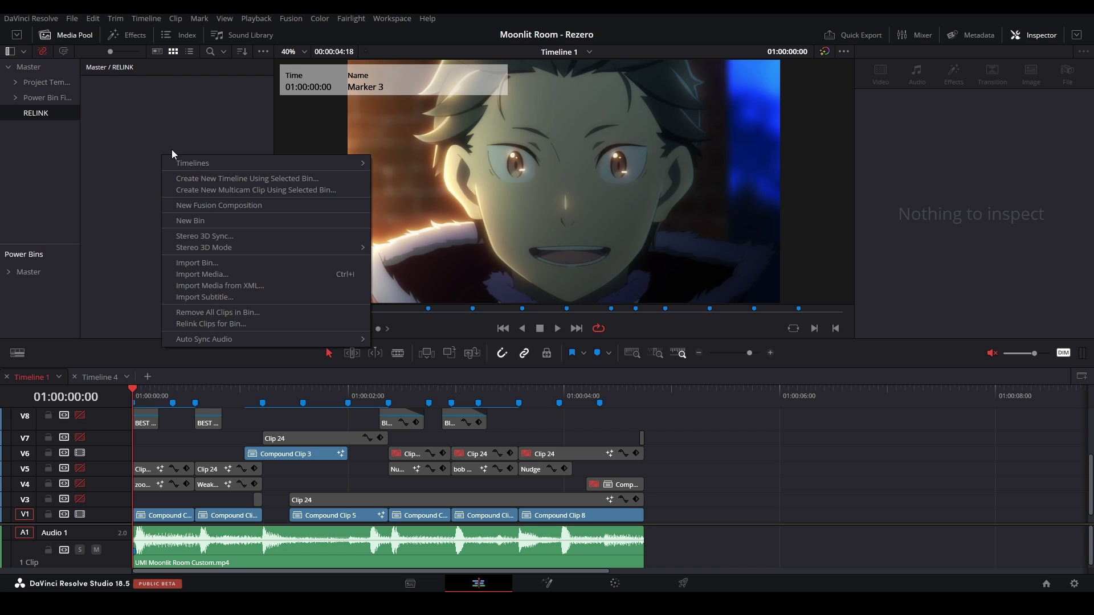
left_click(213, 274)
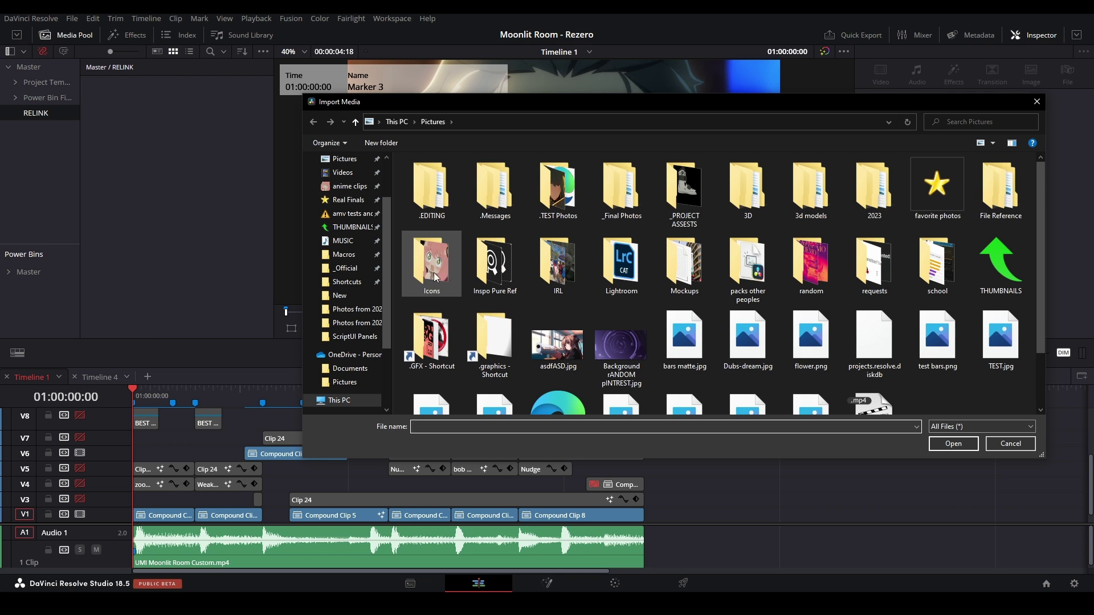
left_click(345, 185)
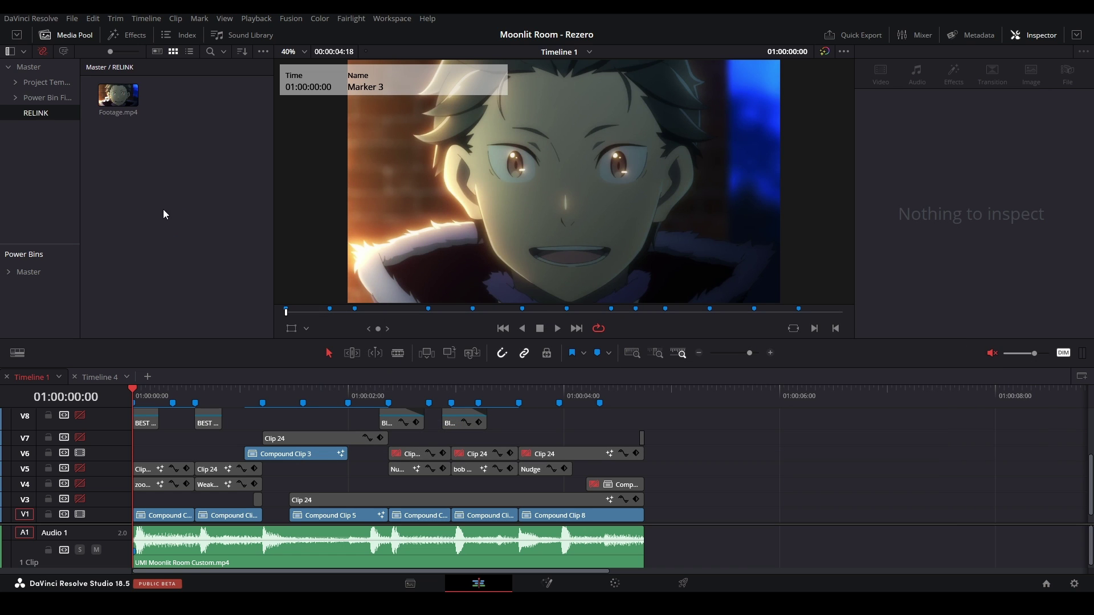
scroll(452, 434, "down", 1)
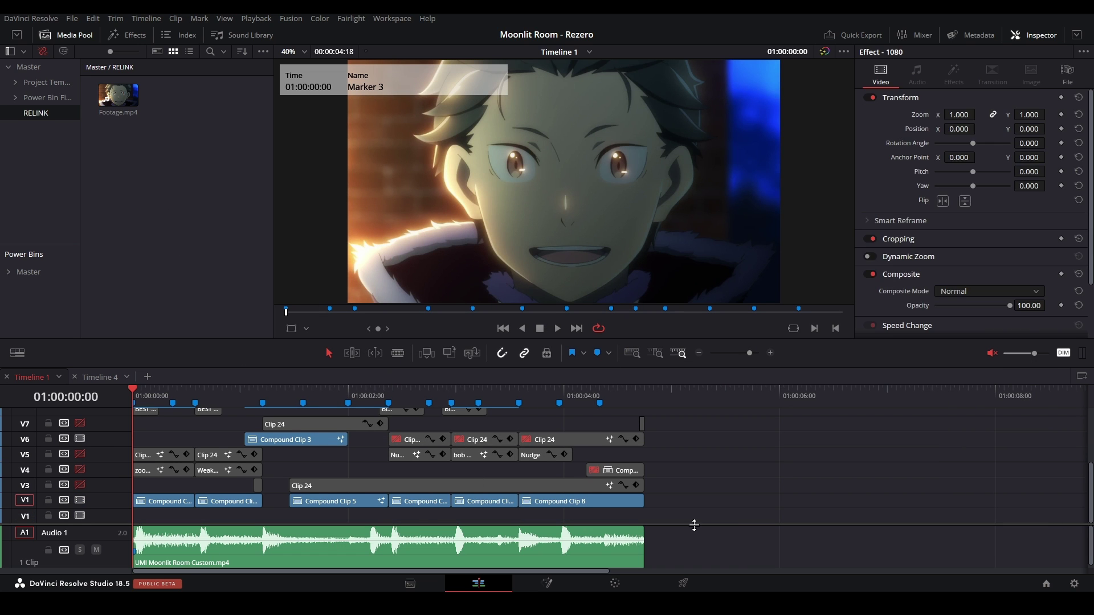
Step: Move the UMI Moonlit Room audio to A2 and place Footage.mp4 on the lowest video track at the timeline start
scroll(627, 507, "down", 3)
left_click_drag(256, 517, 252, 535)
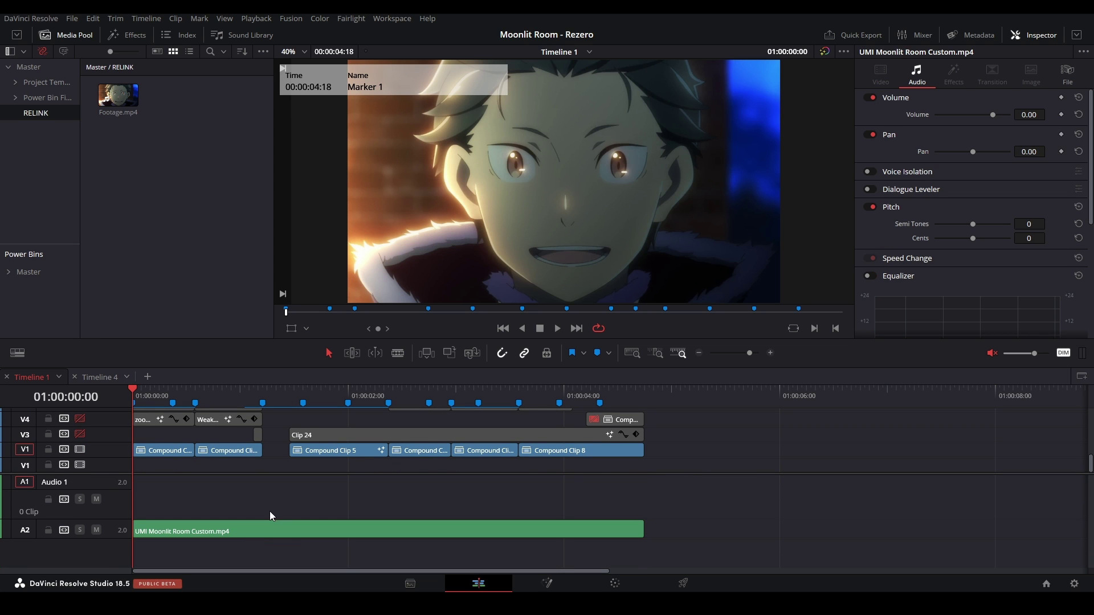
left_click_drag(118, 95, 135, 504)
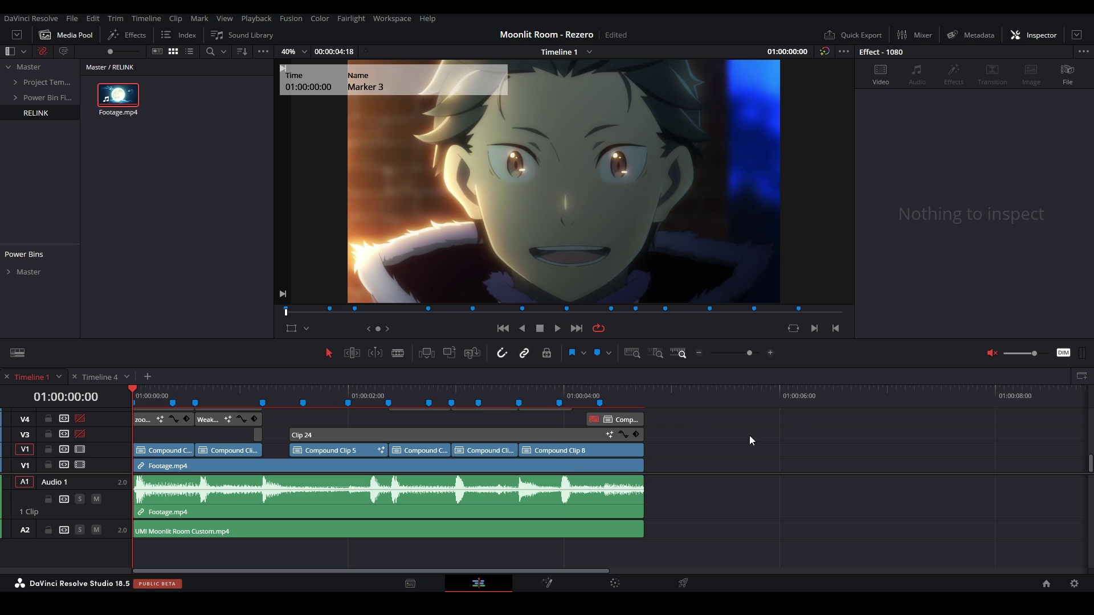
Step: Disable Compound Clip 3 on V6 and all the compound clips on the track directly above Footage.mp4
scroll(661, 432, "up", 3)
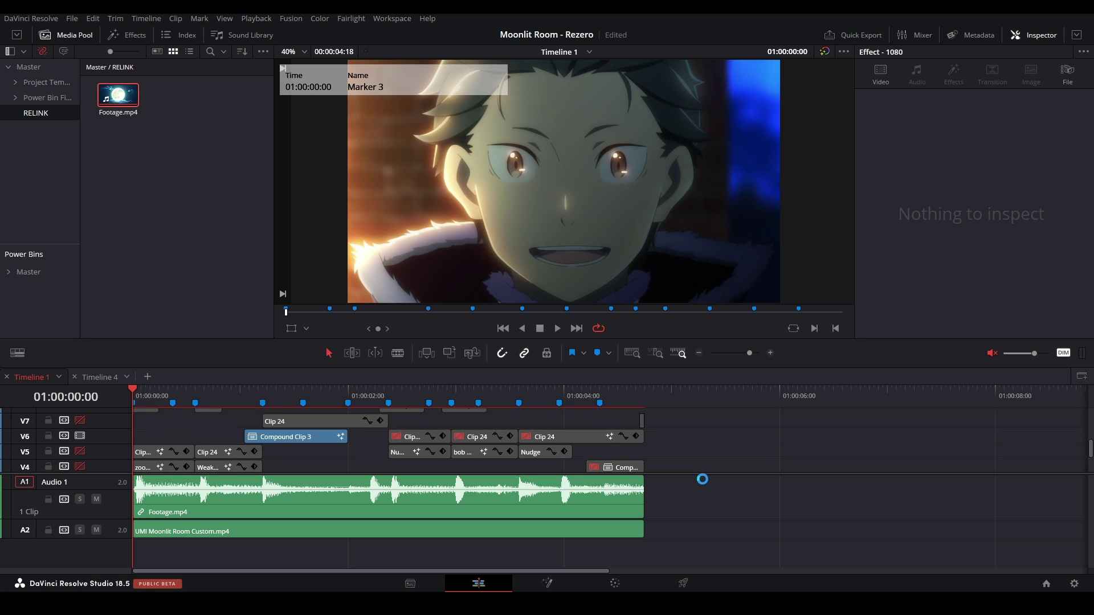
left_click(283, 443)
scroll(320, 442, "down", 3)
left_click_drag(691, 447, 124, 450)
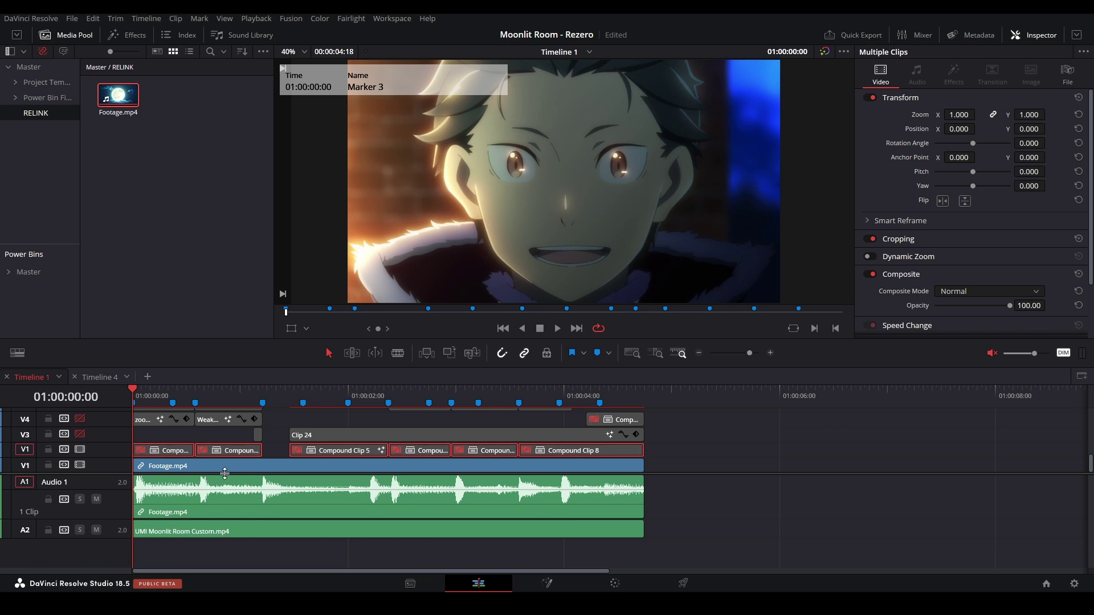
left_click_drag(225, 474, 200, 546)
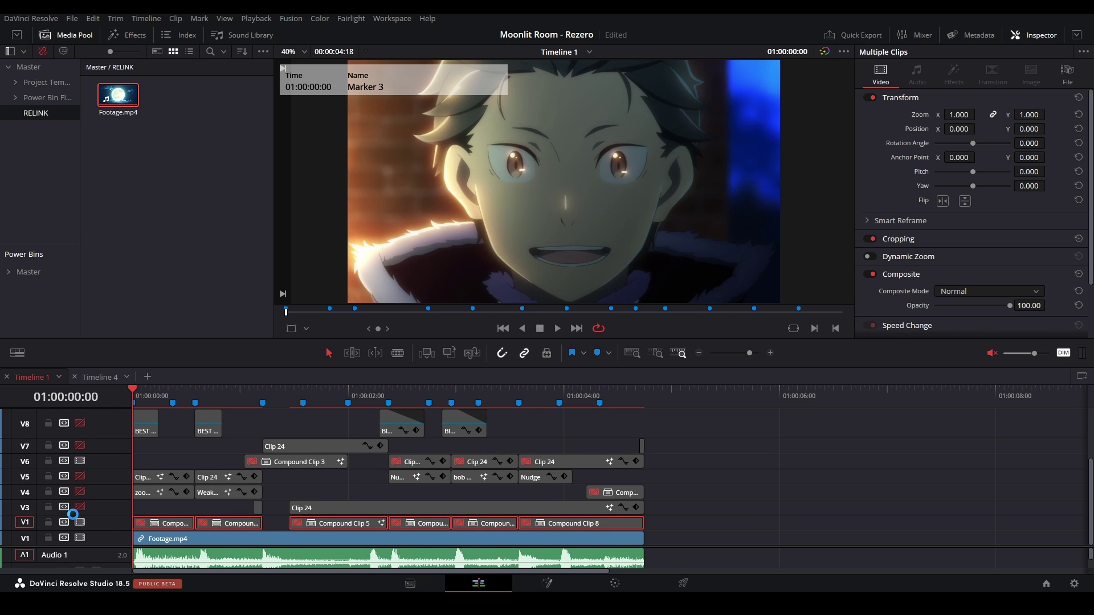
Step: Re-enable the effect tracks from V3 up through V11 and the three disabled Clip 24 adjustment clips on V6
left_click(80, 506)
left_click(80, 491)
left_click(80, 476)
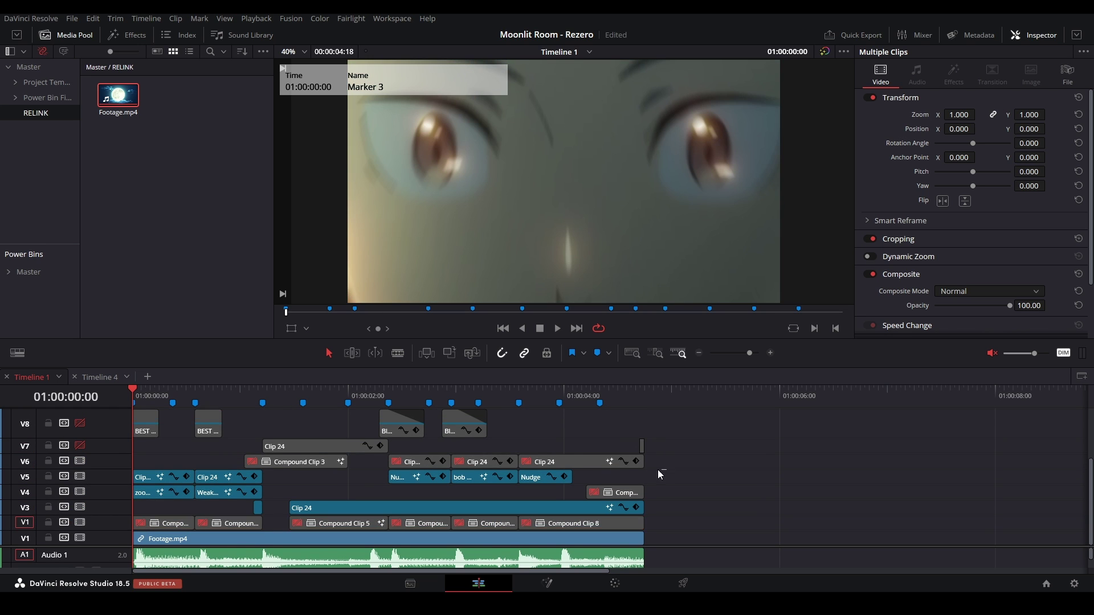
left_click_drag(657, 473, 402, 463)
key("d")
scroll(76, 487, "up", 2)
left_click_drag(80, 501, 79, 425)
Step: Play back Timeline 1 to check that the effects work over Footage.mp4
key("space")
key("space")
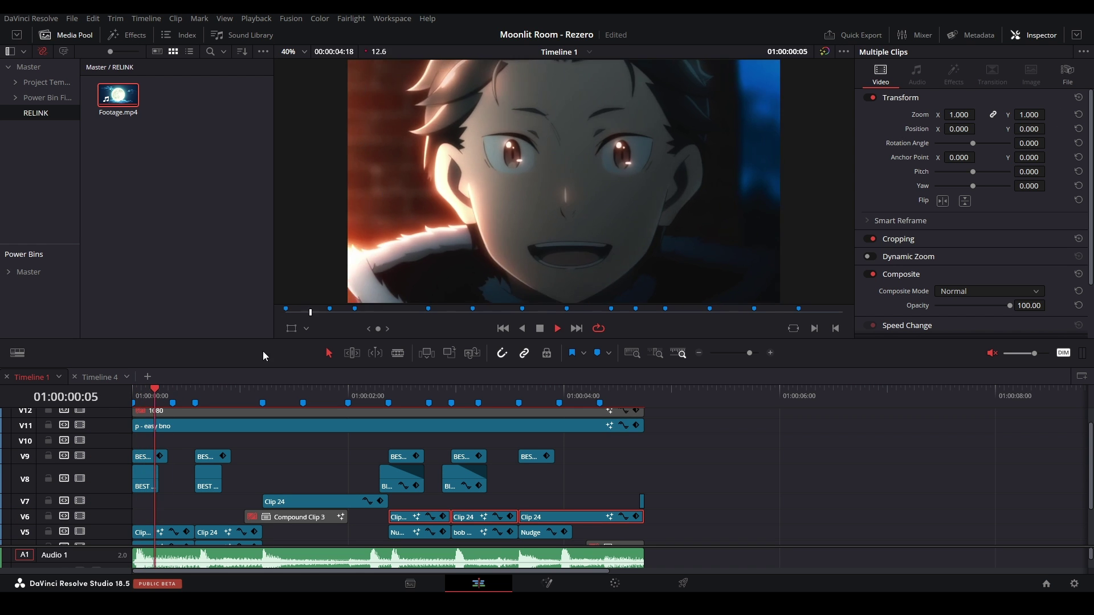
scroll(489, 438, "down", 2)
scroll(489, 438, "down", 1)
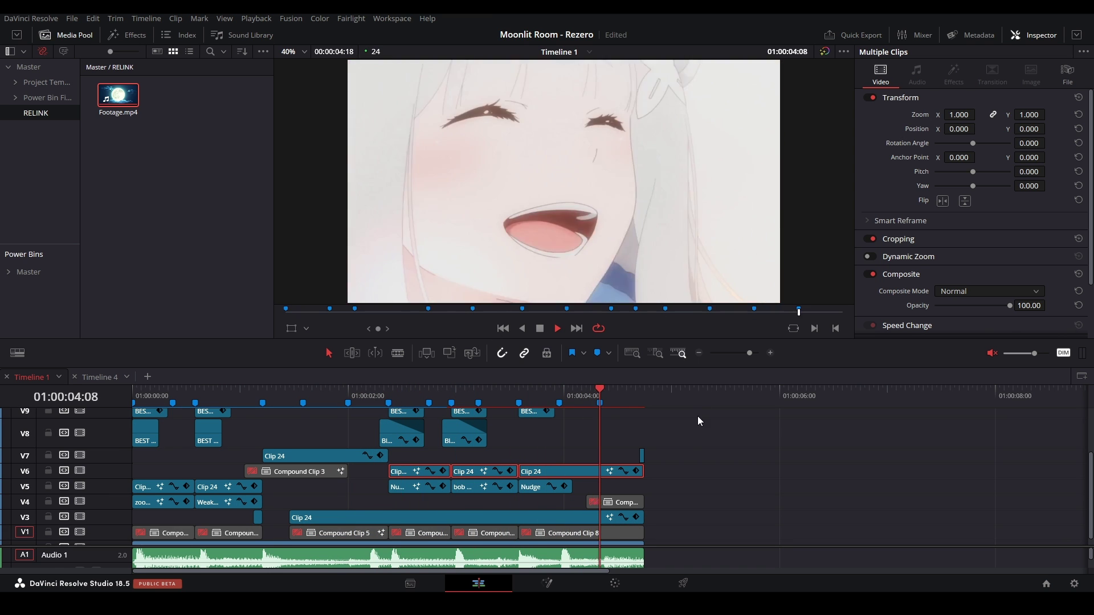
left_click(688, 443)
key("space")
scroll(226, 399, "down", 1)
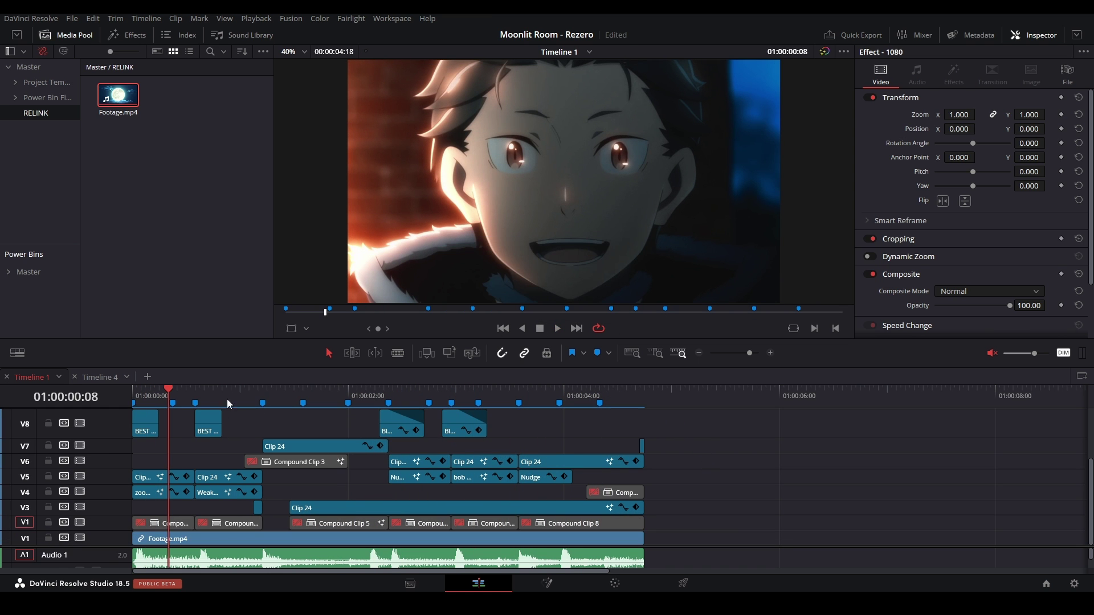
key("space")
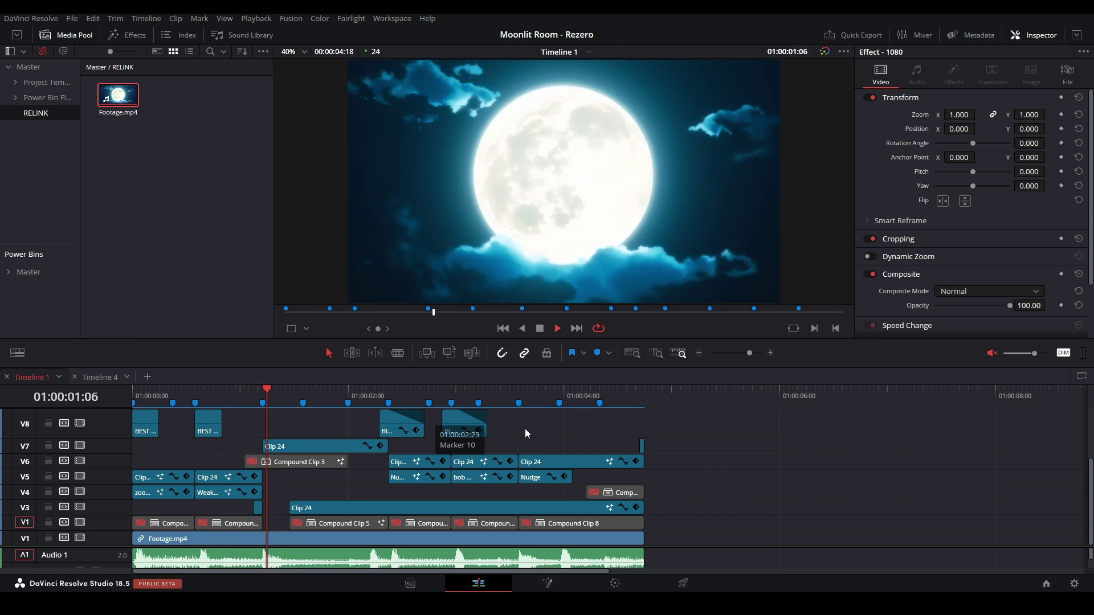
key("space")
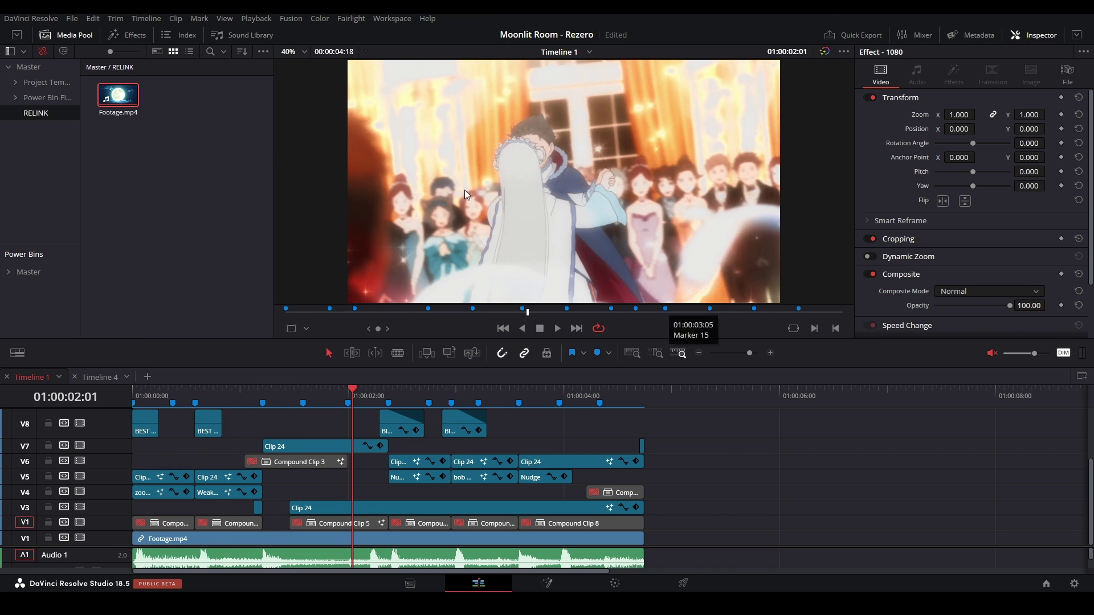
Step: Export the project as Moonlit Room - Rezero.drp into the Rezero Edit folder on the desktop
left_click(64, 20)
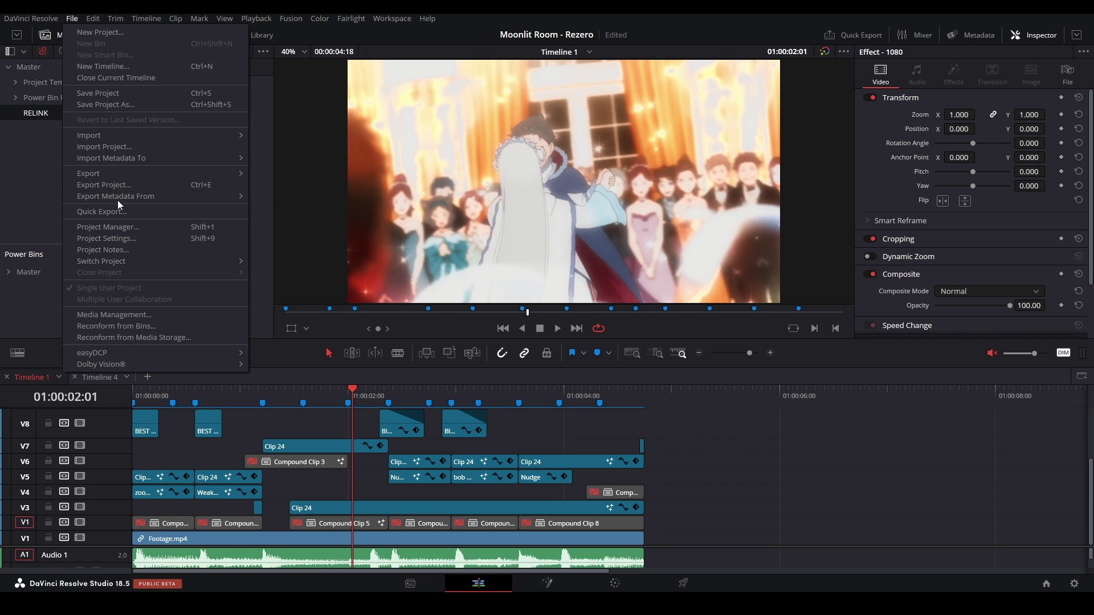
left_click(132, 185)
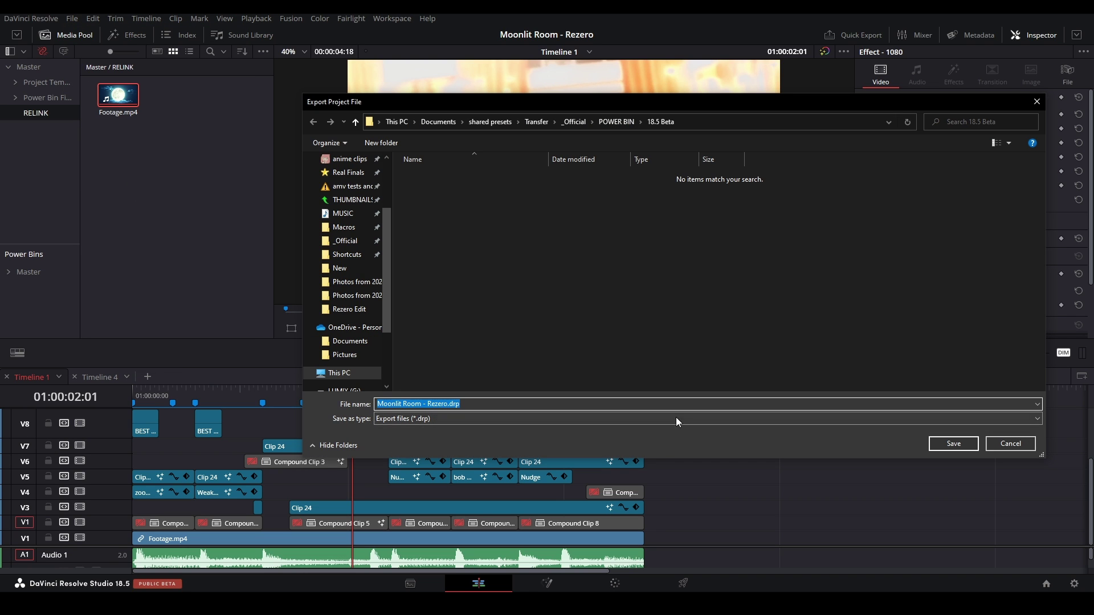
scroll(354, 224, "up", 2)
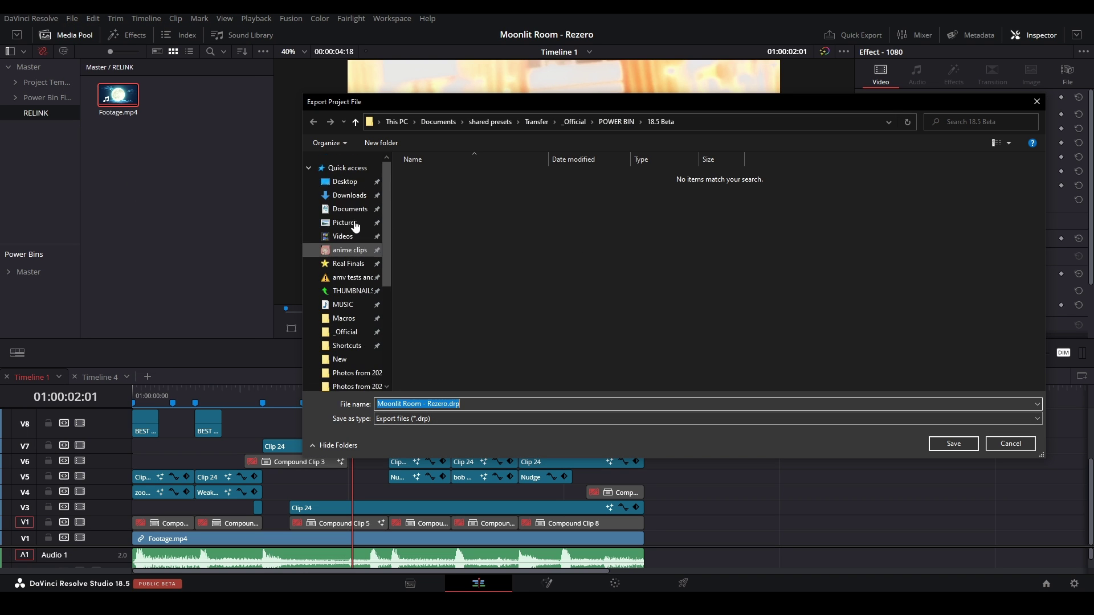
left_click(343, 183)
key("Return")
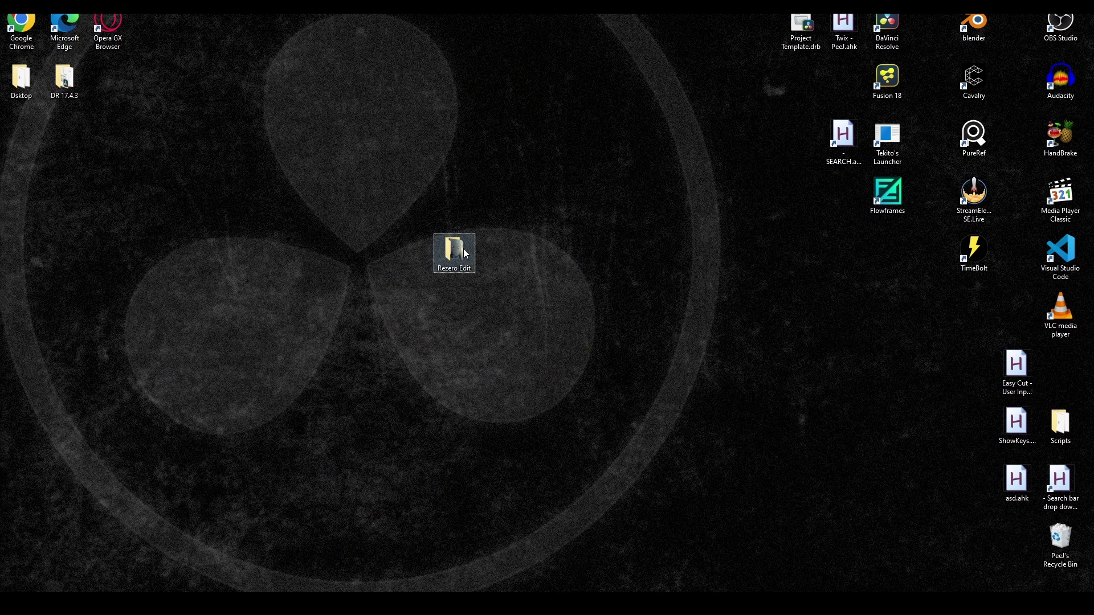
Step: Open the Rezero Edit folder on the desktop and check the footage and project files in it
double_click(463, 250)
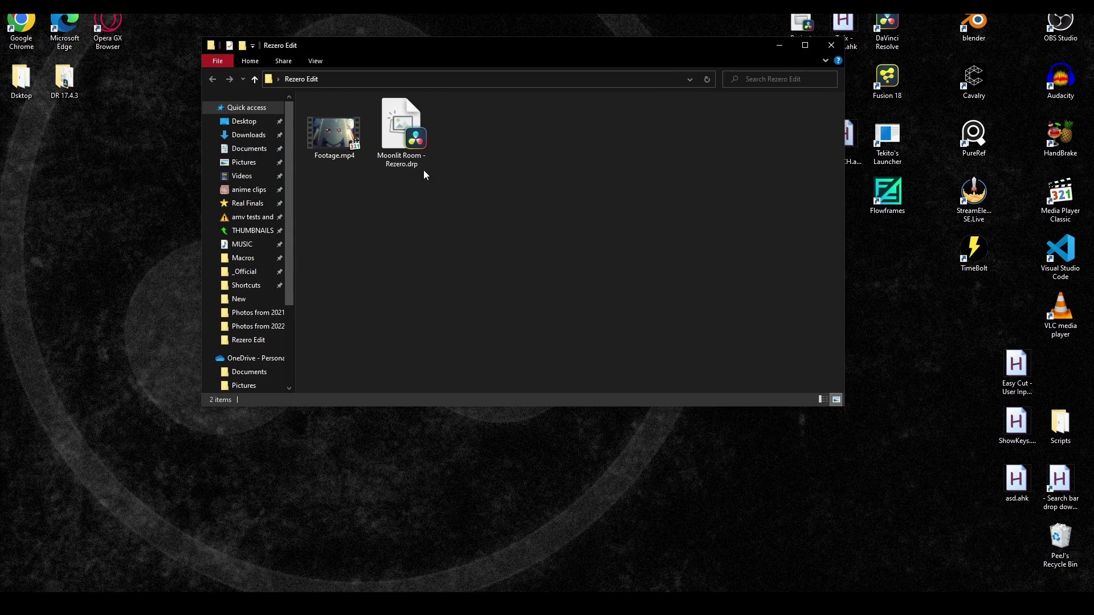
left_click(405, 124)
left_click(465, 230)
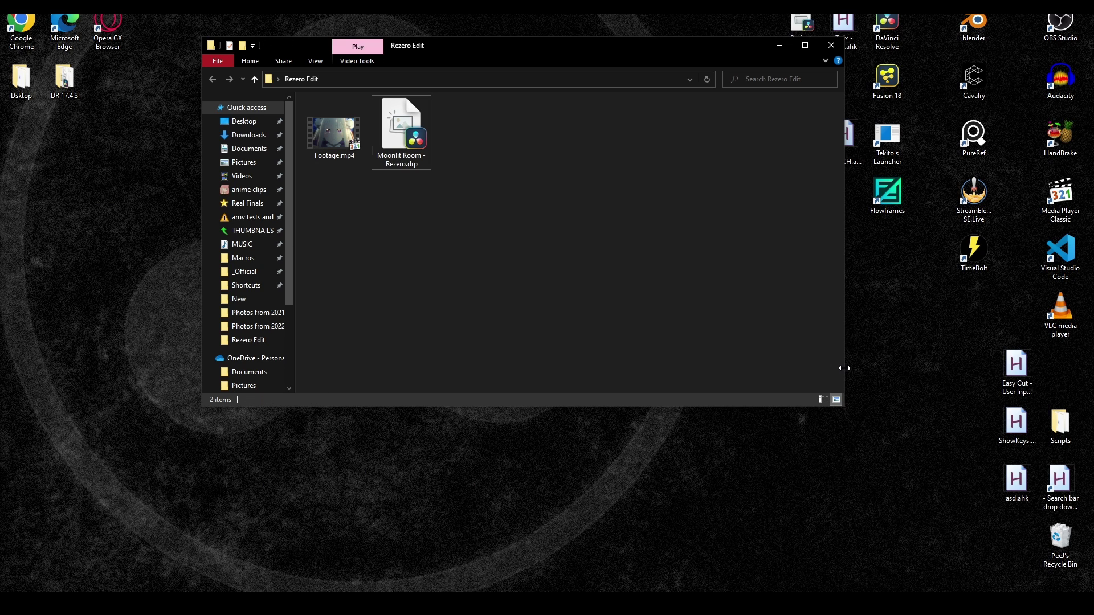
left_click(379, 466)
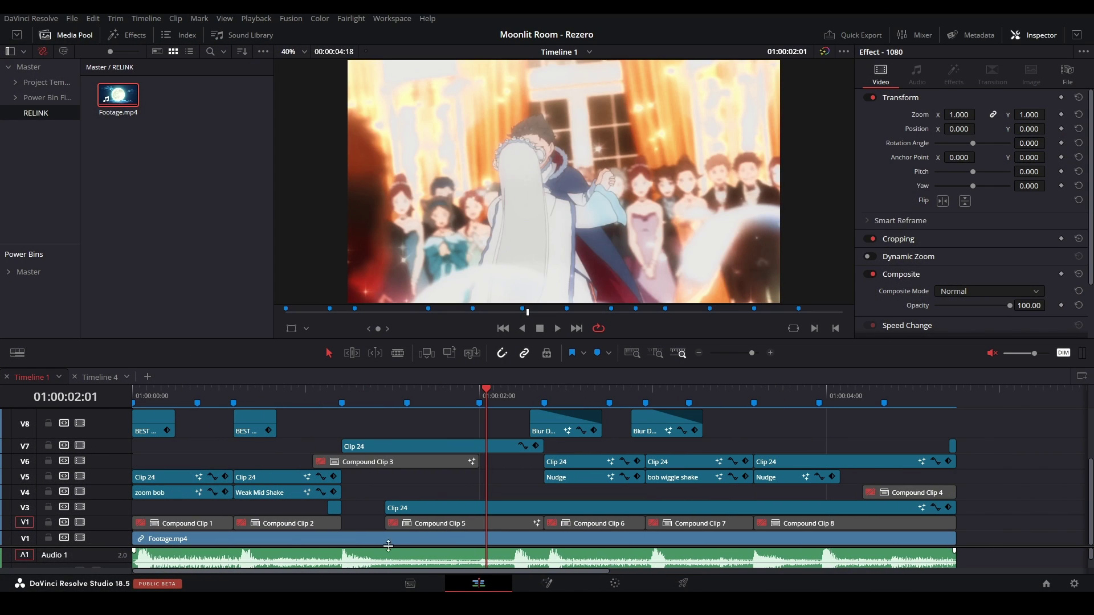
Step: Open Compound Clip 3 in Fusion and inspect its node tree, including MediaIn1 and pj_OpacityMaskingTool
left_click(176, 522)
left_click(327, 392)
left_click(366, 463)
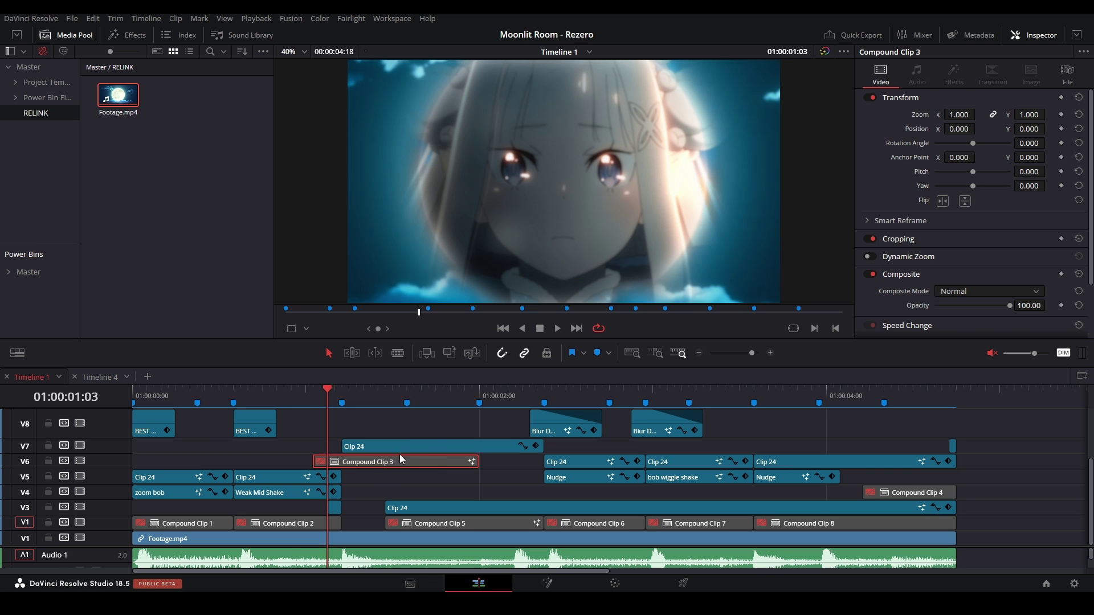
key("shift+5")
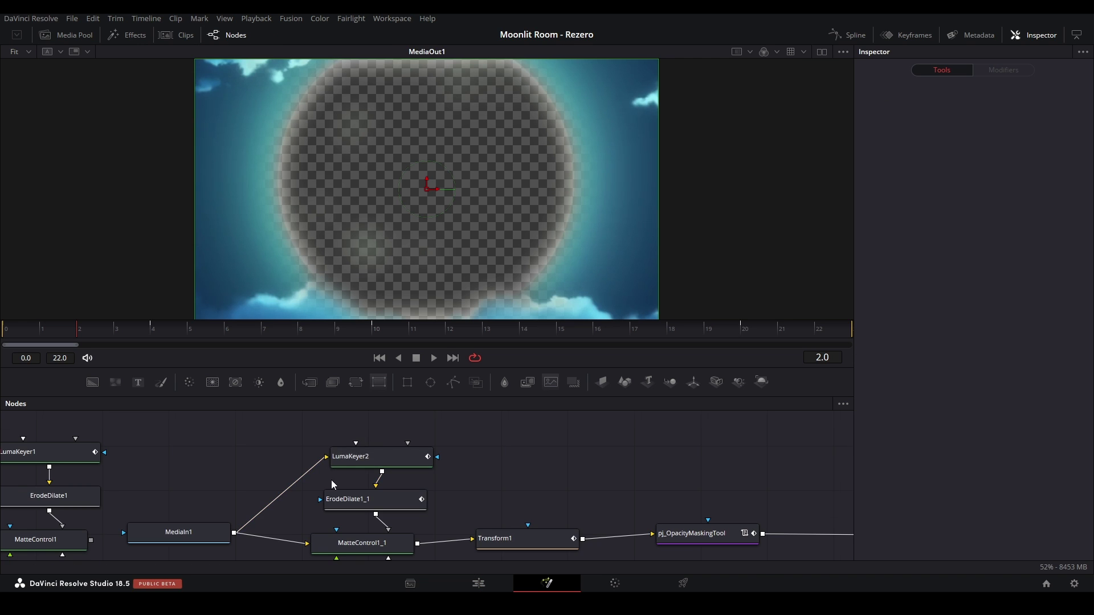
scroll(385, 473, "down", 2)
left_click_drag(386, 473, 475, 410)
left_click(342, 452)
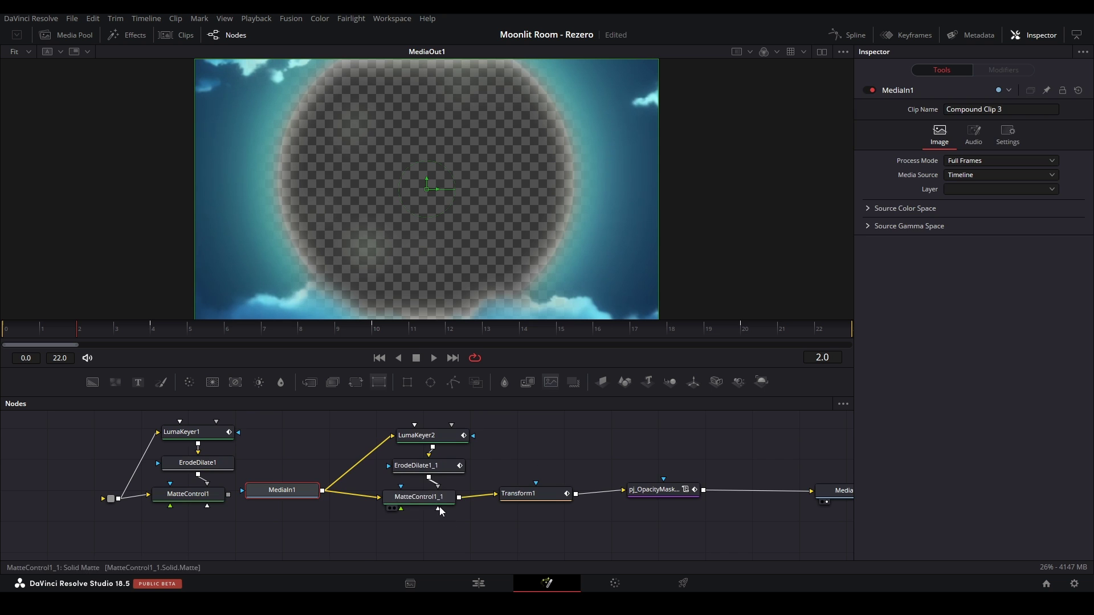
left_click(654, 490)
left_click_drag(638, 442, 472, 421)
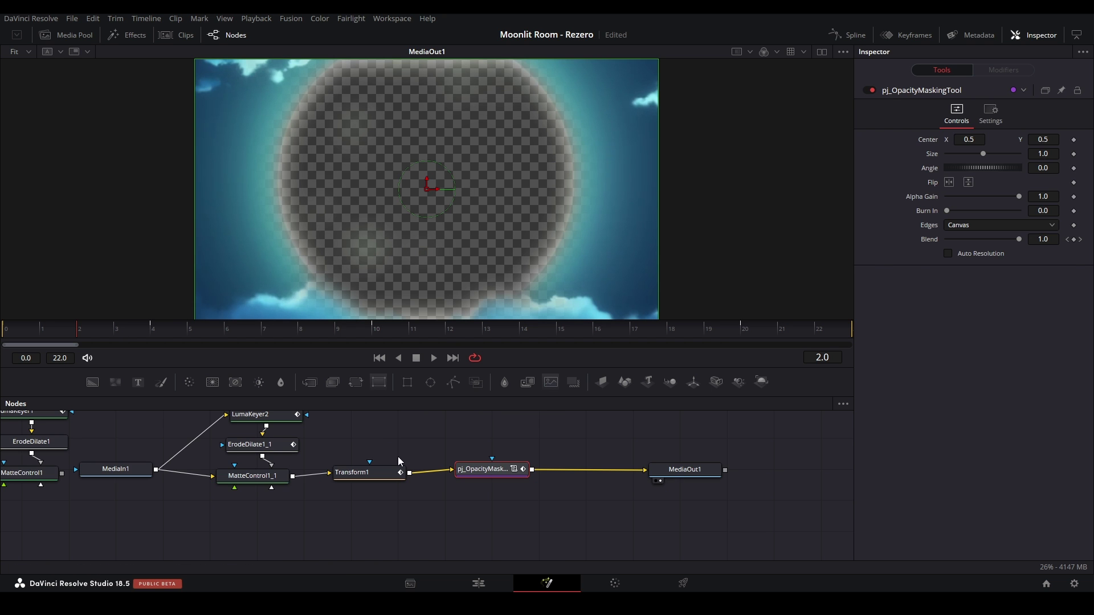
Step: Return to the Edit page and play Timeline 1 through from its start
left_click(478, 583)
left_click(291, 398)
key("space")
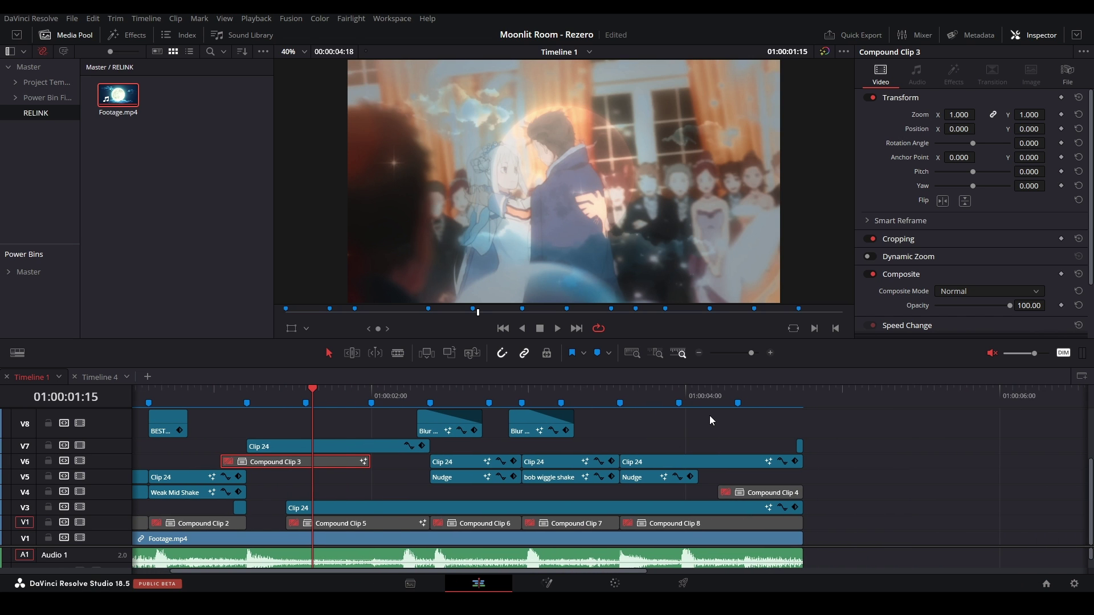
key("Home")
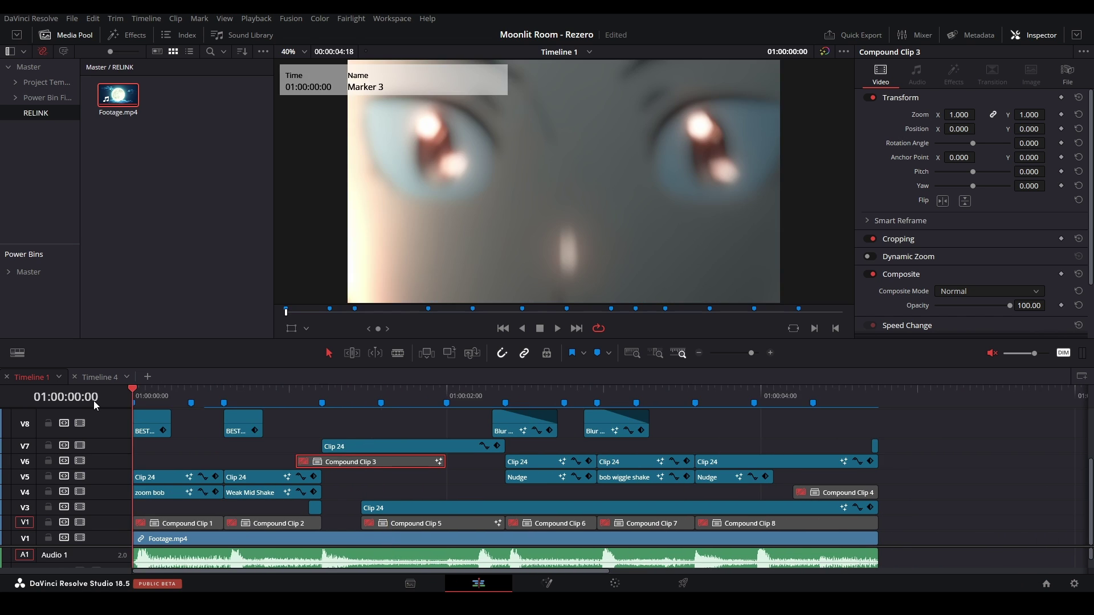
key("space")
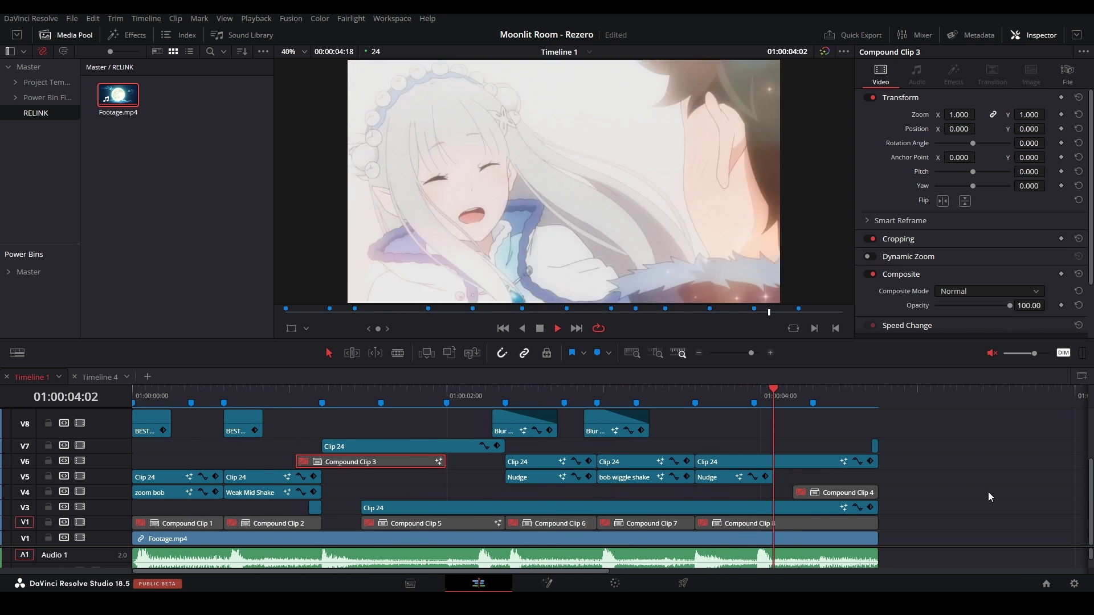
key("space")
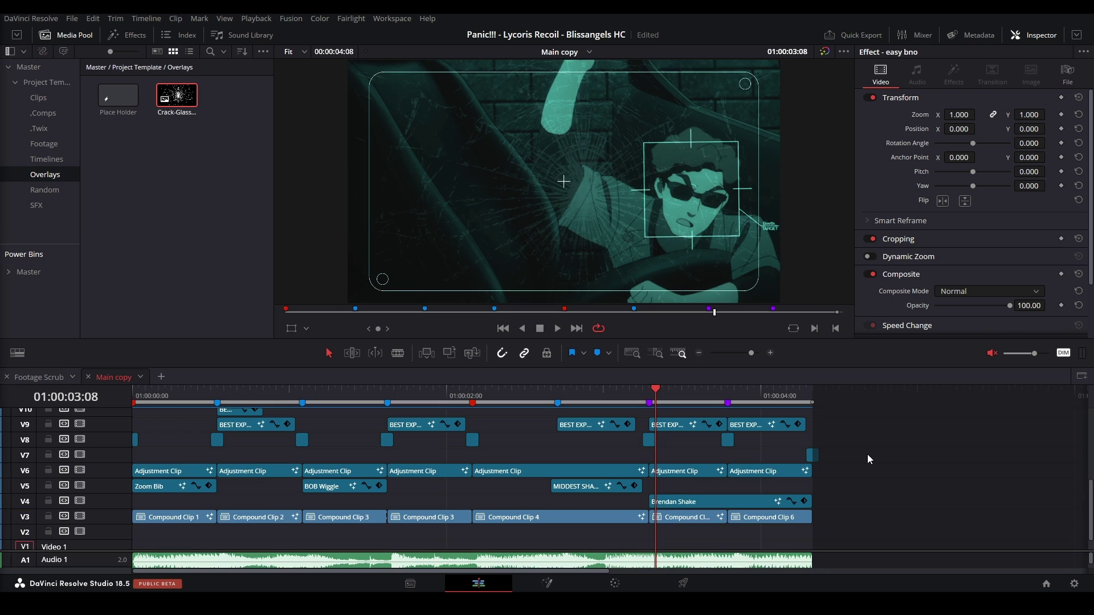
Step: Review the target overlay in the Panic!!! project's Main copy timeline at its start and at 01:00:03:13
left_click_drag(599, 392, 157, 411)
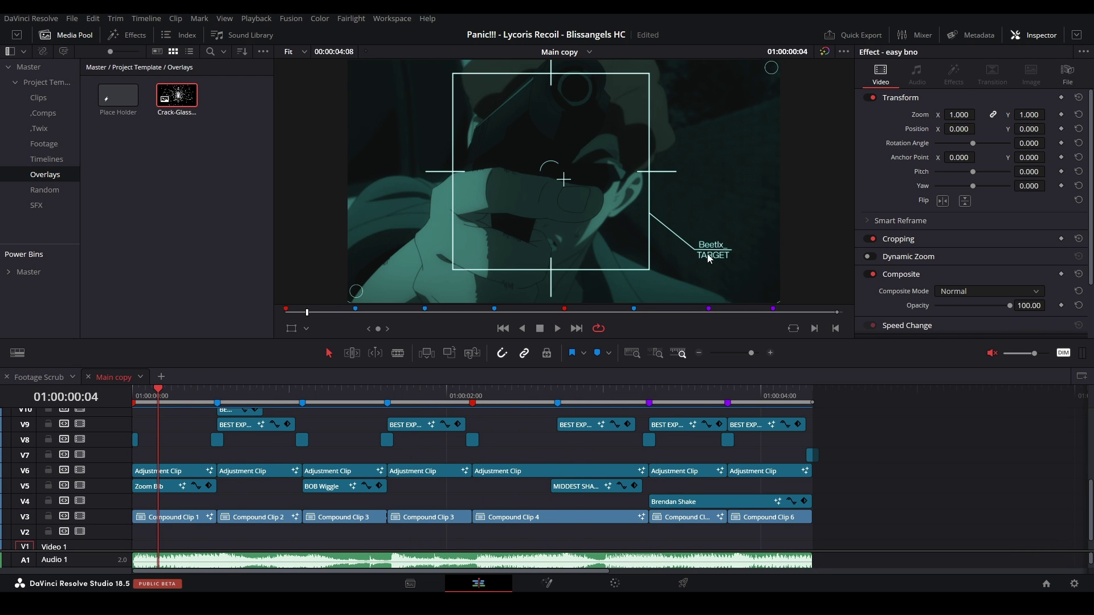
left_click(688, 394)
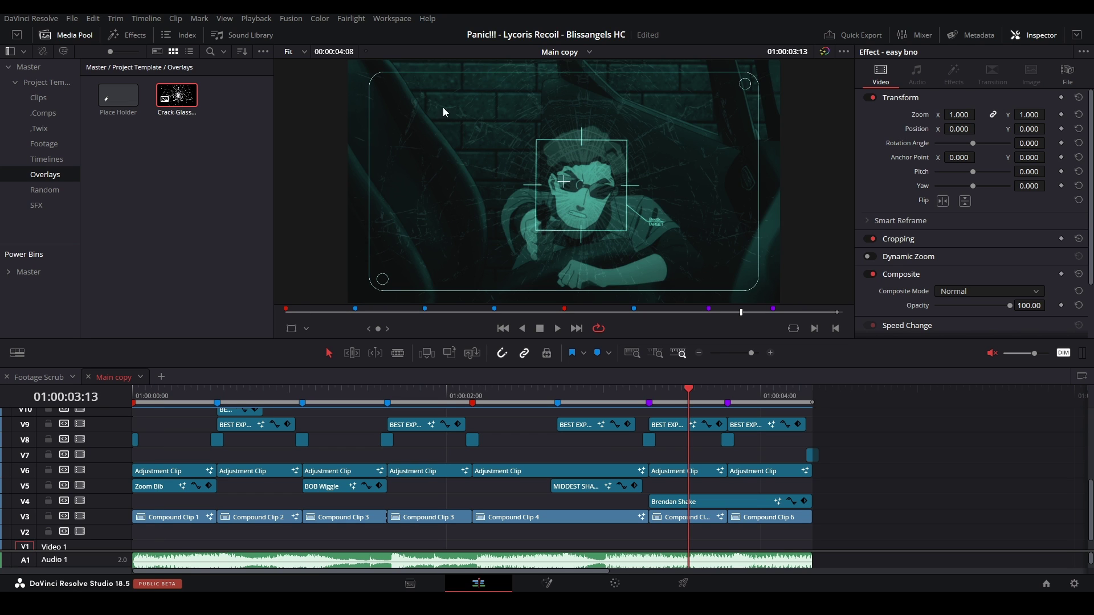
left_click(690, 472)
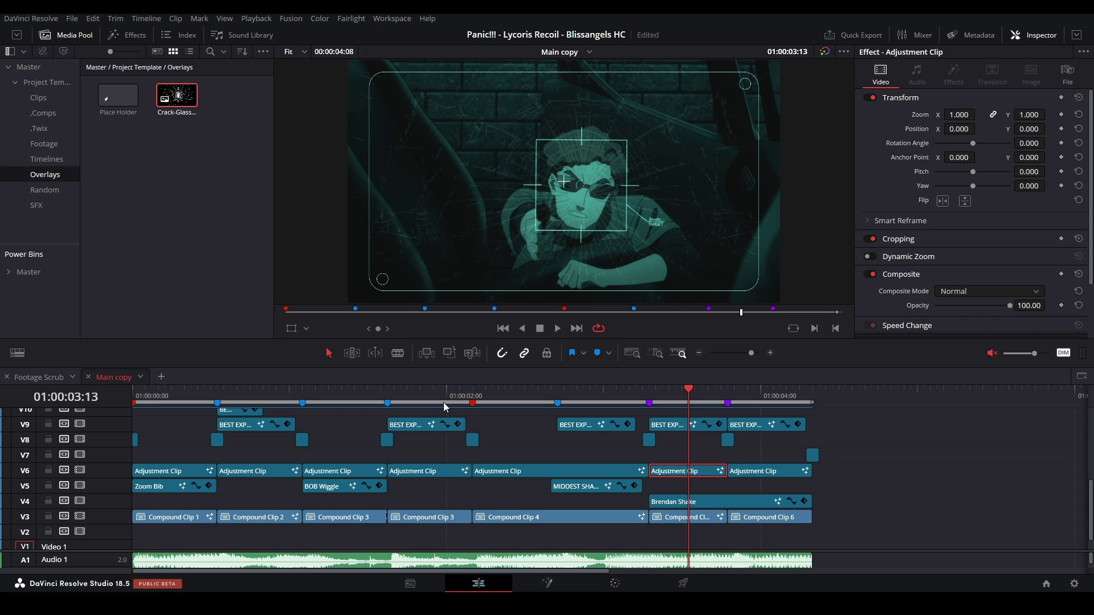
left_click(893, 432)
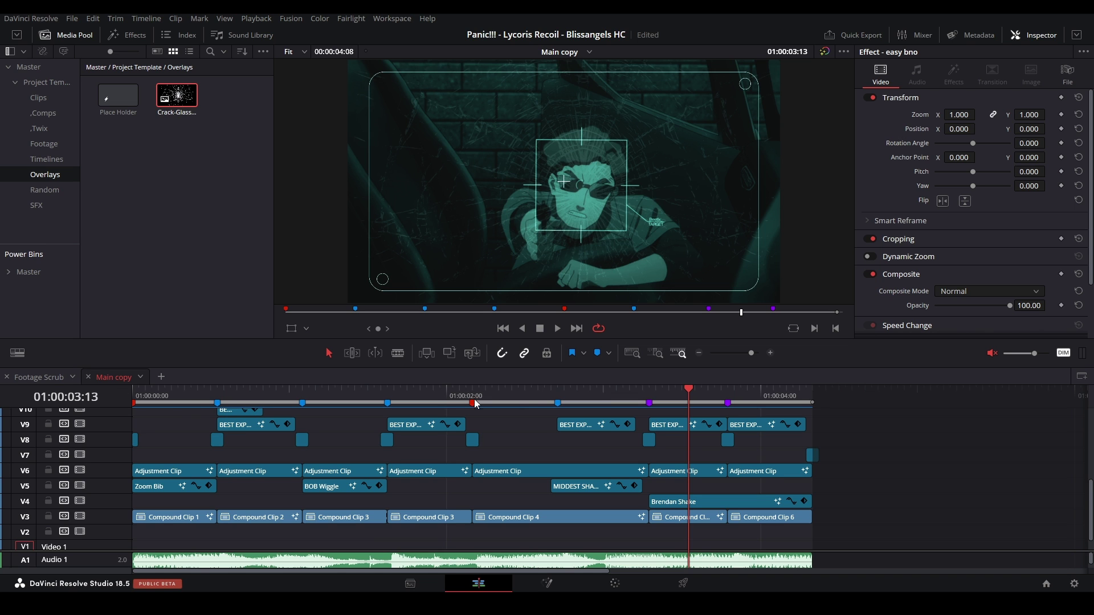
Step: View the MediaIn2 cracked-glass image in the Fusion composition of the V6 adjustment clip at 01:00:03:13, and return to the Edit page
left_click(692, 473)
key("shift+5")
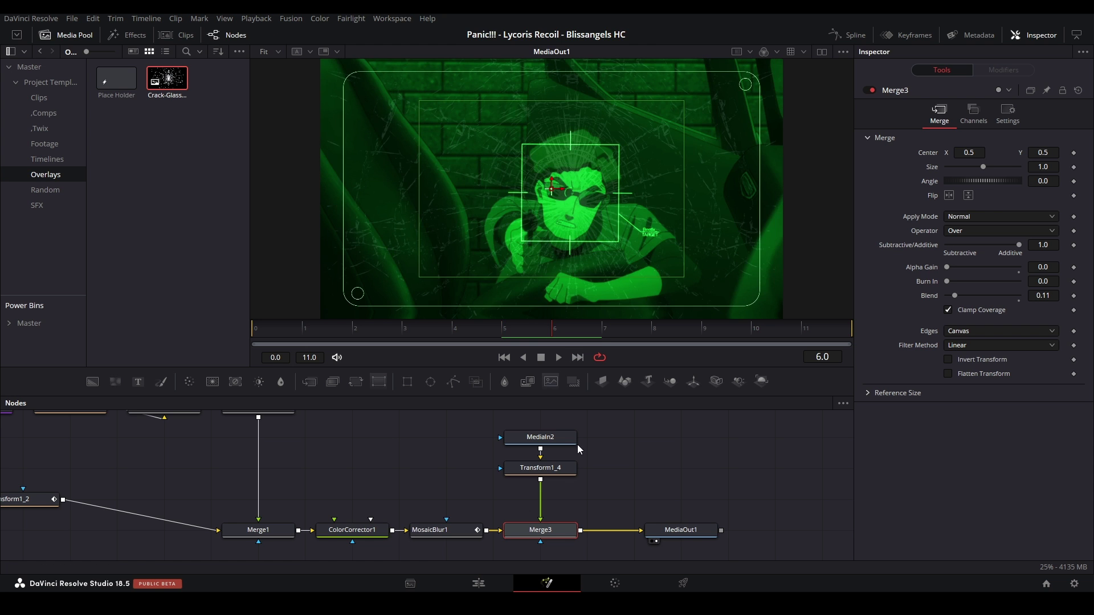
left_click(567, 438)
key("ctrl+p")
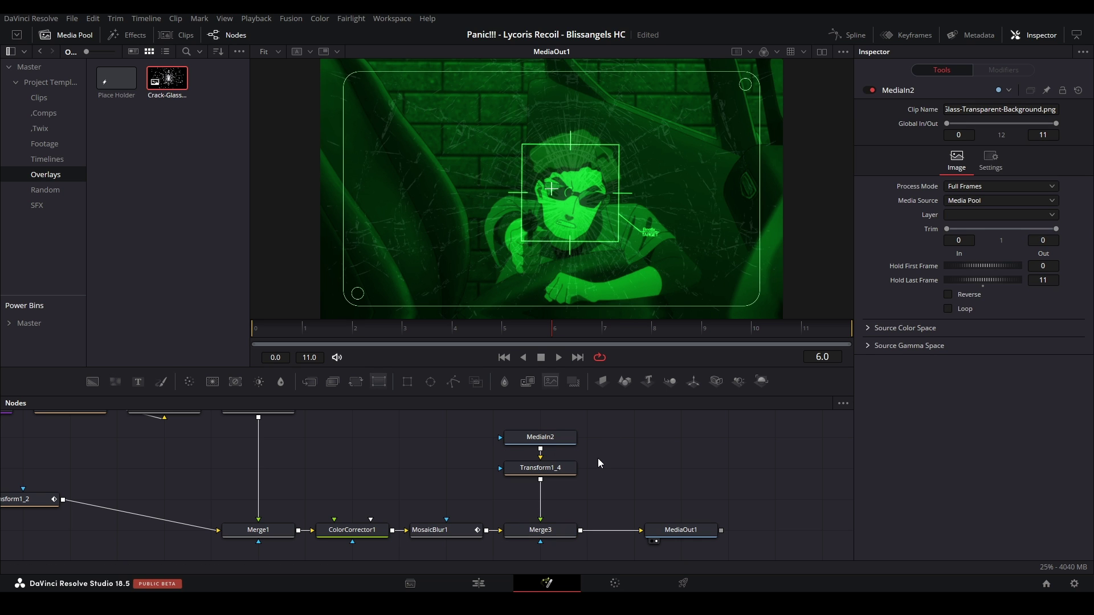
key("1")
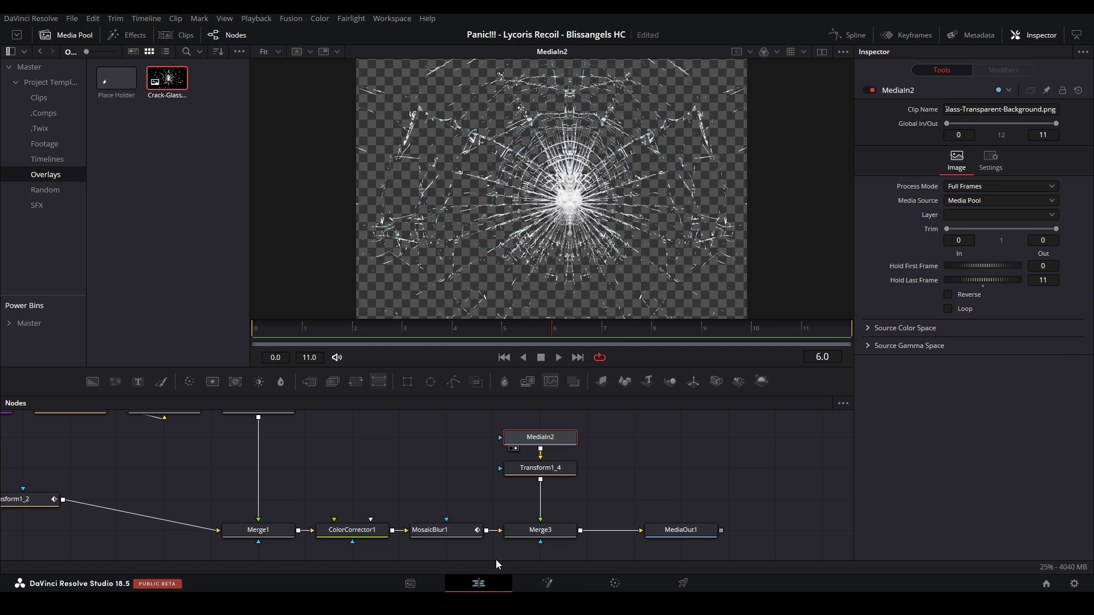
left_click(479, 583)
scroll(865, 443, "right", 3)
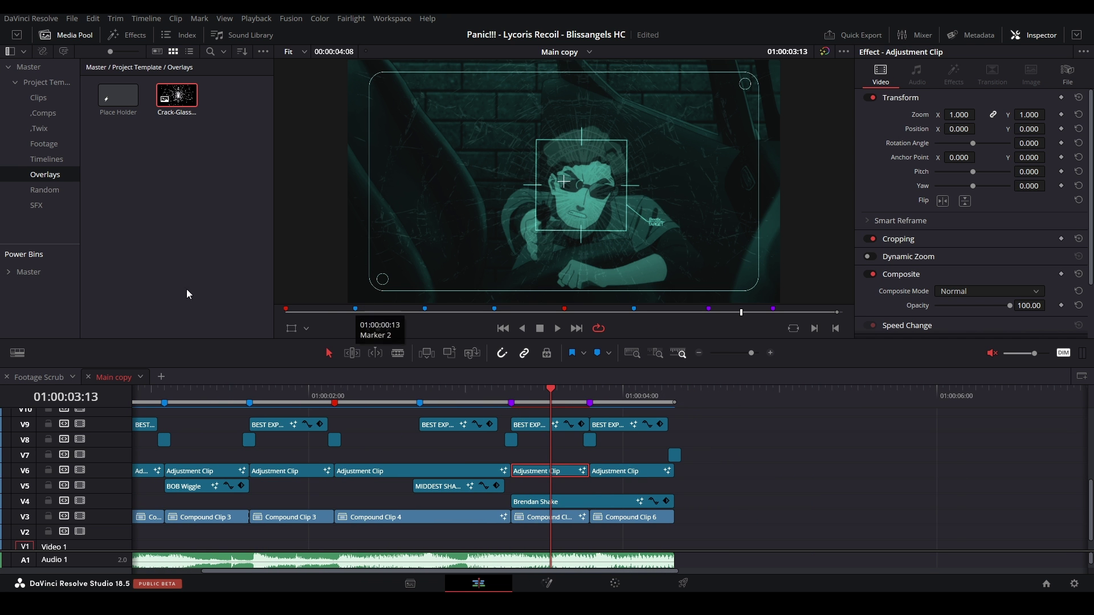
left_click(245, 190)
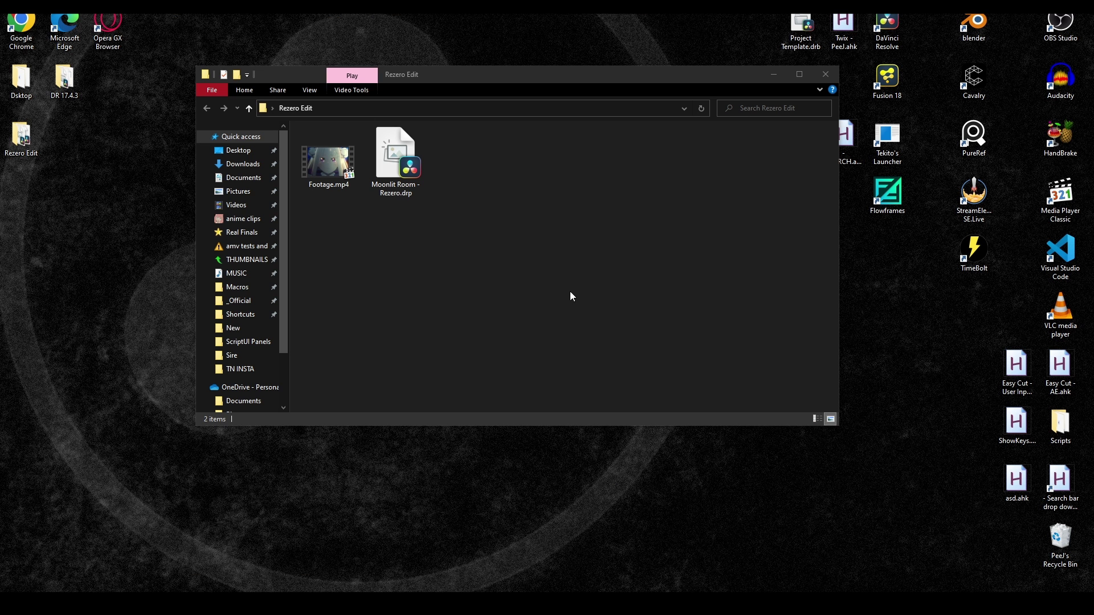
Step: Paste the copied Crack-Glass-Transparent-Background.png image into the Rezero Edit folder beside the footage and project files
right_click(546, 245)
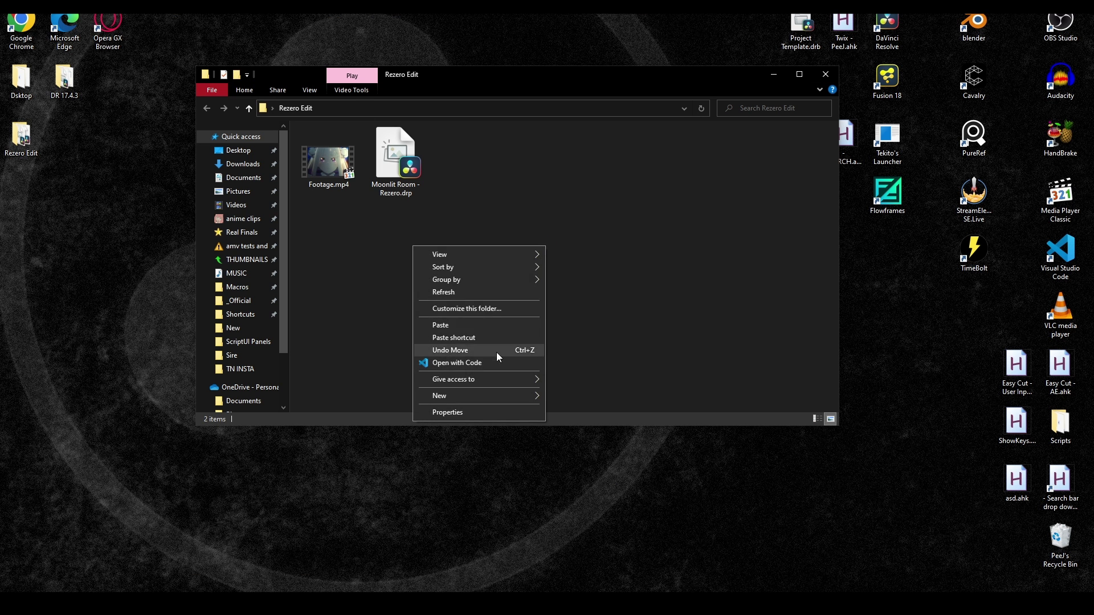
left_click(473, 328)
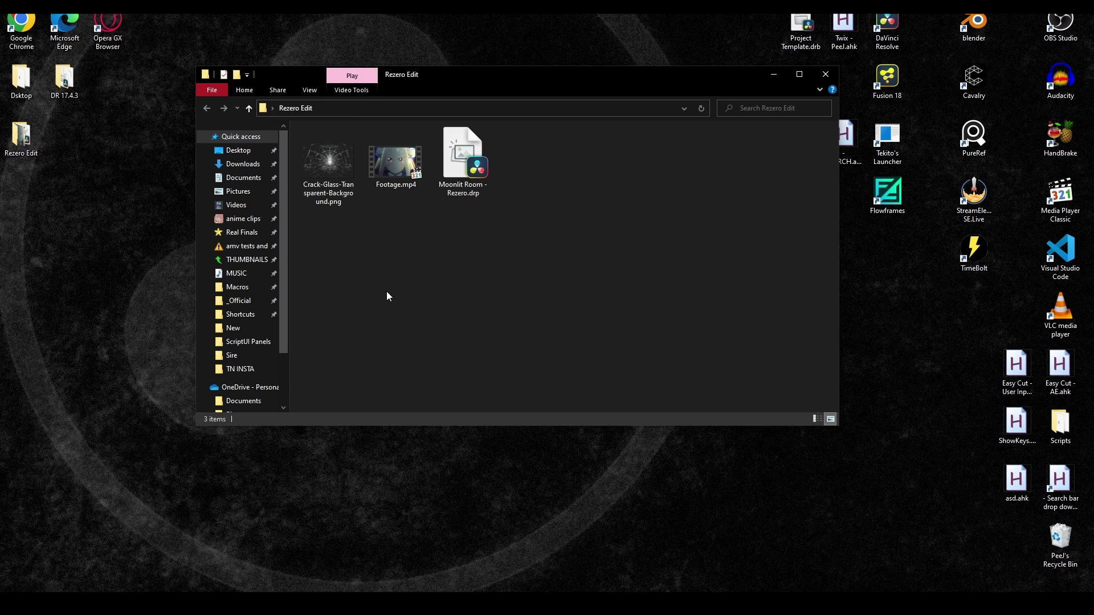
left_click_drag(324, 259, 462, 224)
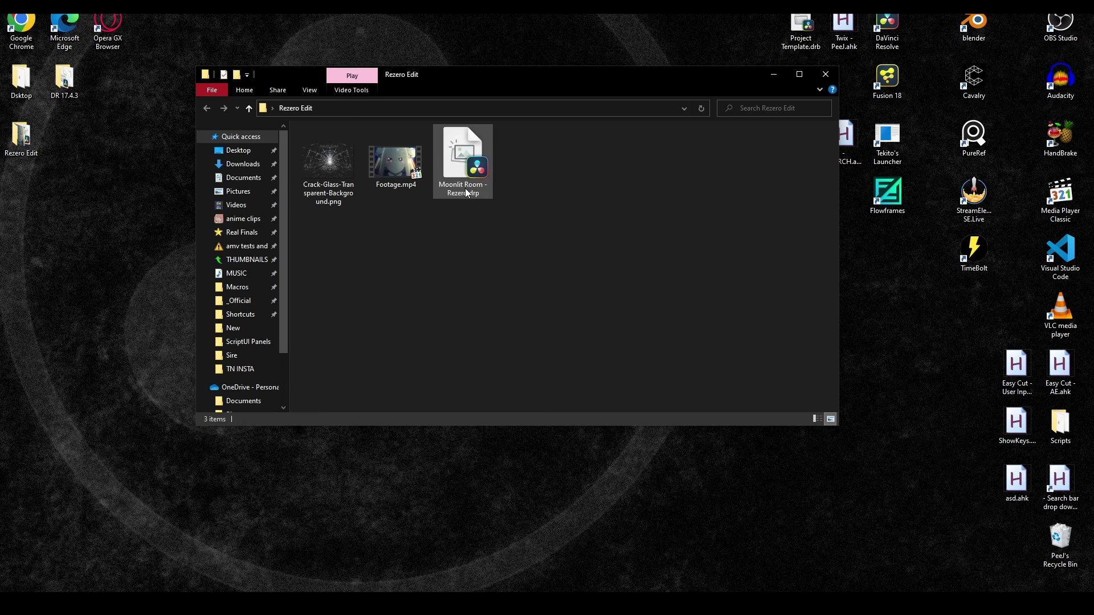
Step: Place Crack-Glass-Transparent-Background.png in the empty area past the end of the Main copy timeline
left_click_drag(337, 174, 753, 546)
scroll(753, 535, "down", 3)
left_click_drag(872, 398, 761, 410)
left_click_drag(780, 458, 796, 512)
Step: Convert the cracked-glass image into a compound clip named Glass Break and delete that clip from the timeline
key("alt+c")
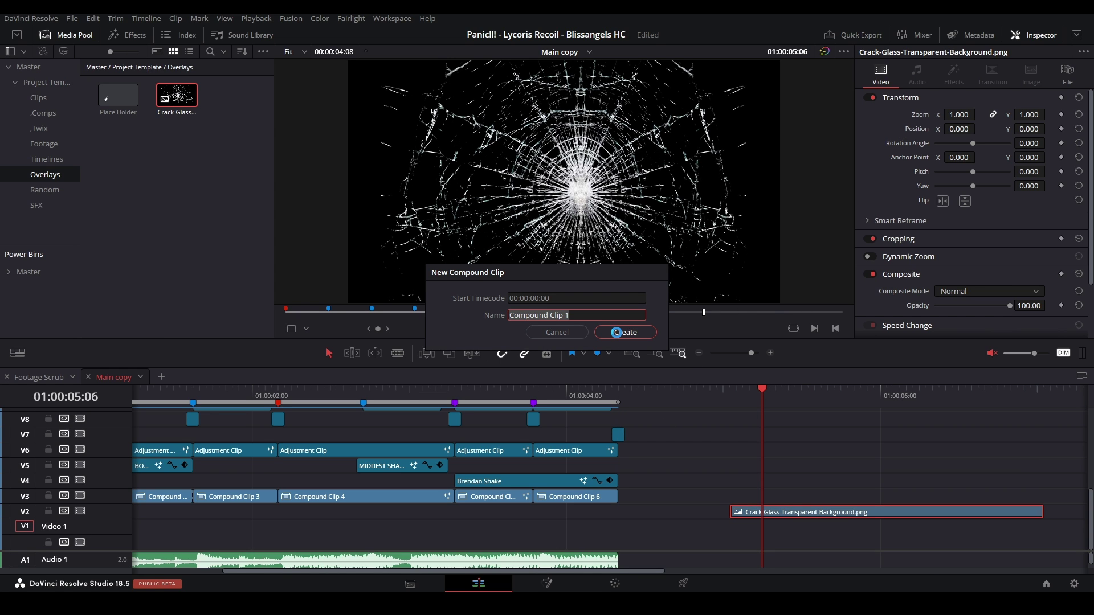
type("Glass ")
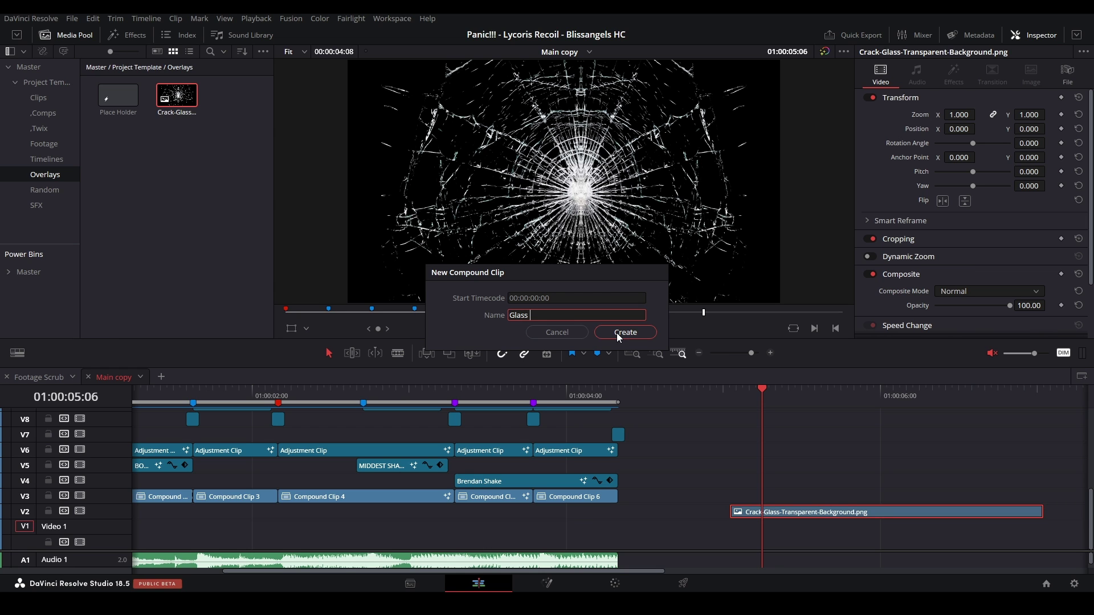
type("Break")
left_click(617, 332)
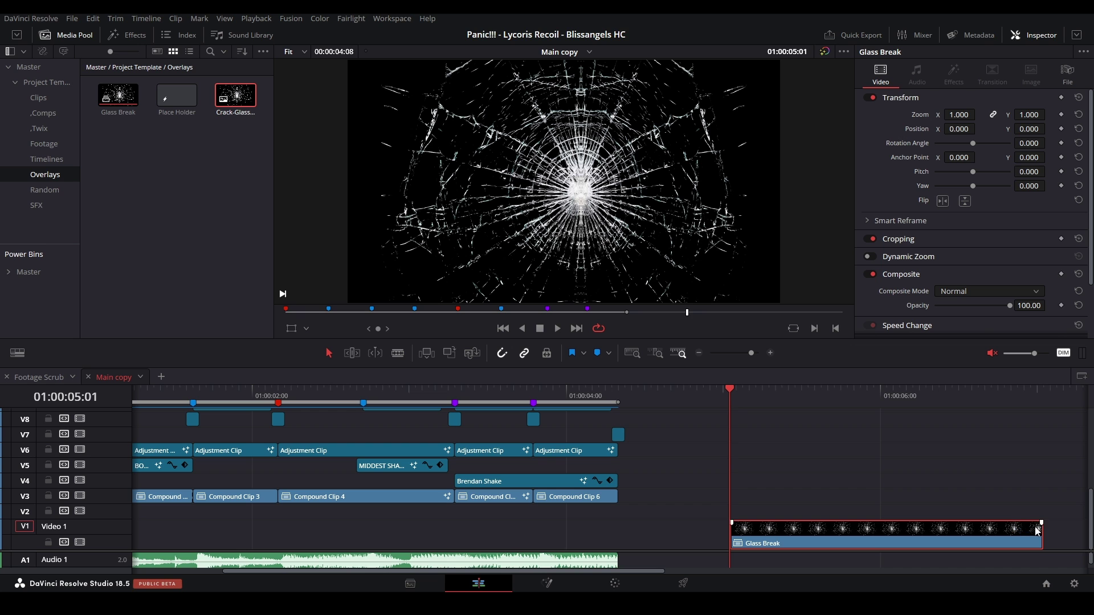
left_click_drag(1041, 529, 871, 535)
key("BackSpace")
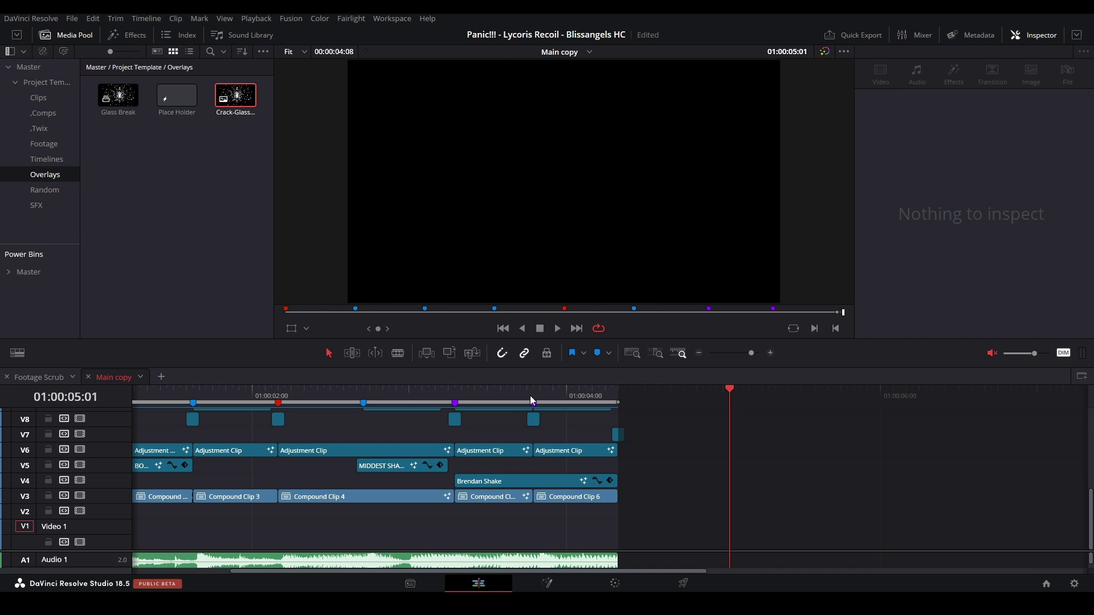
Step: Open the Fusion composition of the V6 adjustment clip at 01:00:03:08 and bring its MediaIn2 and Merge3 nodes into reach
left_click(463, 394)
left_click(488, 449)
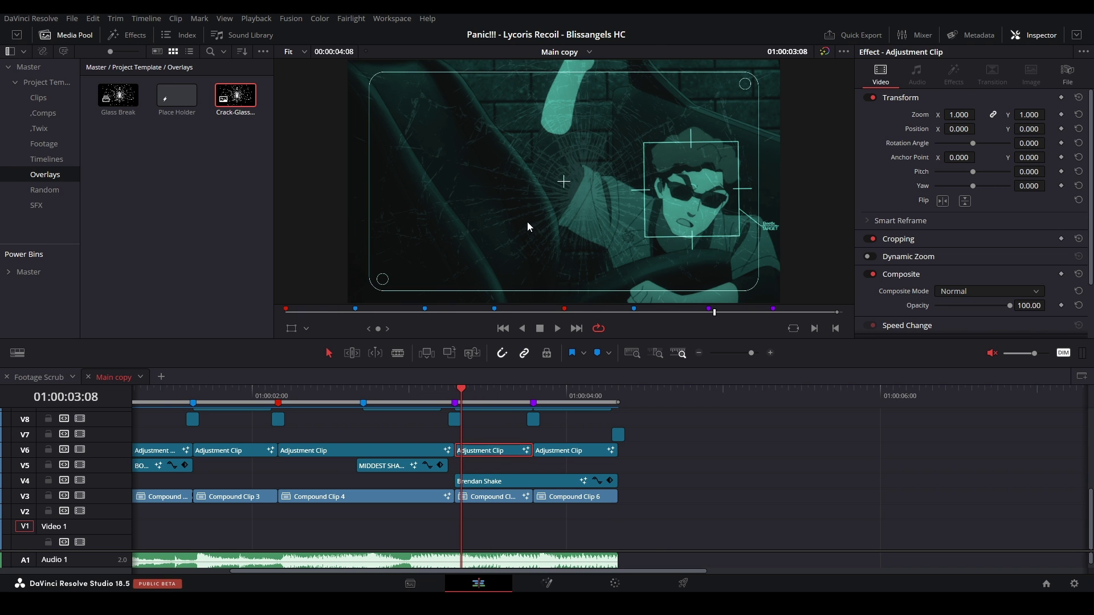
key("shift+5")
left_click_drag(606, 436, 590, 452)
left_click(460, 446)
left_click(180, 174)
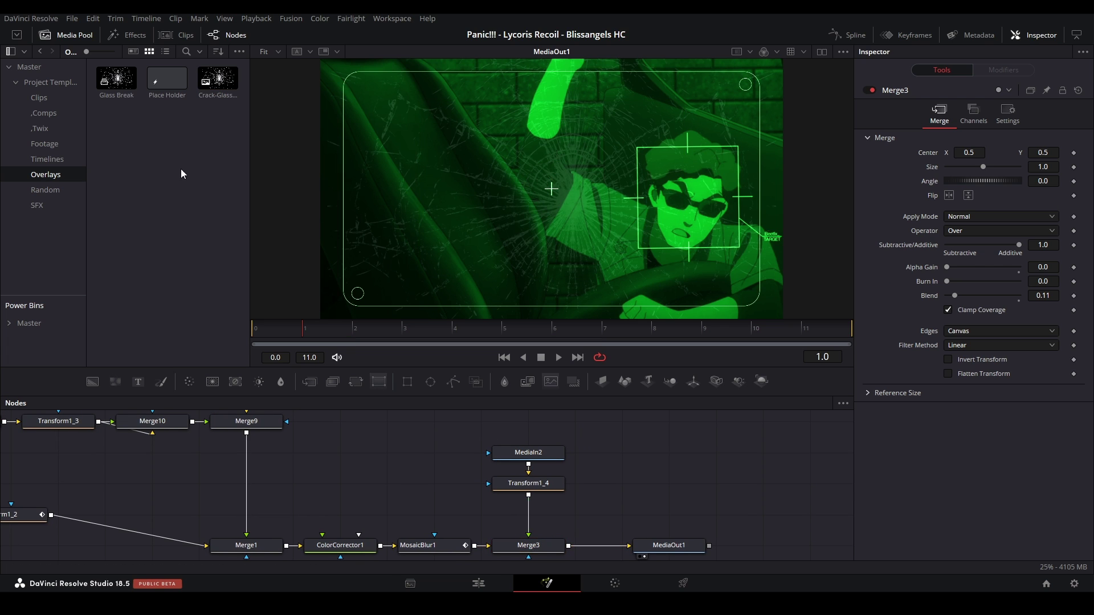
Step: Replace the MediaIn2 node with the Glass Break compound clip and connect it to Transform1_4
left_click(527, 452)
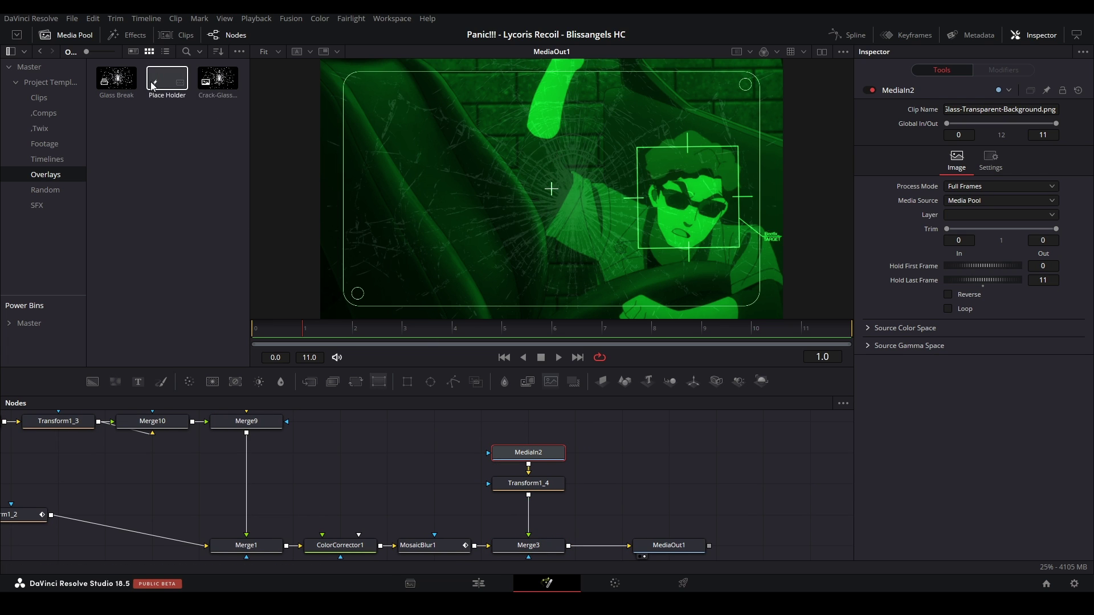
left_click_drag(117, 80, 519, 448)
left_click(534, 452)
key("Delete")
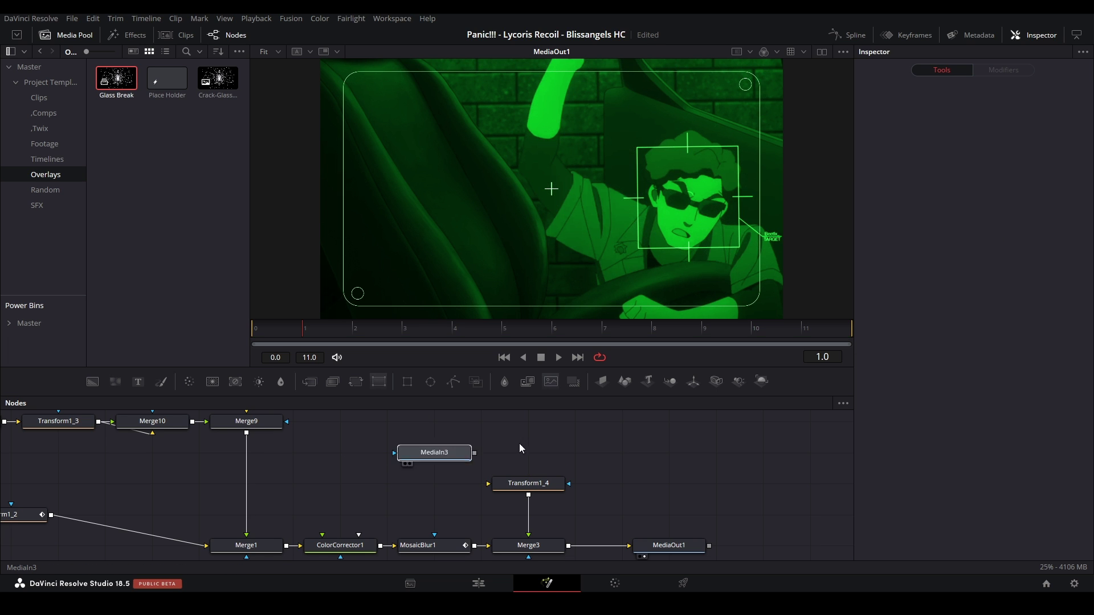
left_click_drag(434, 452, 529, 484)
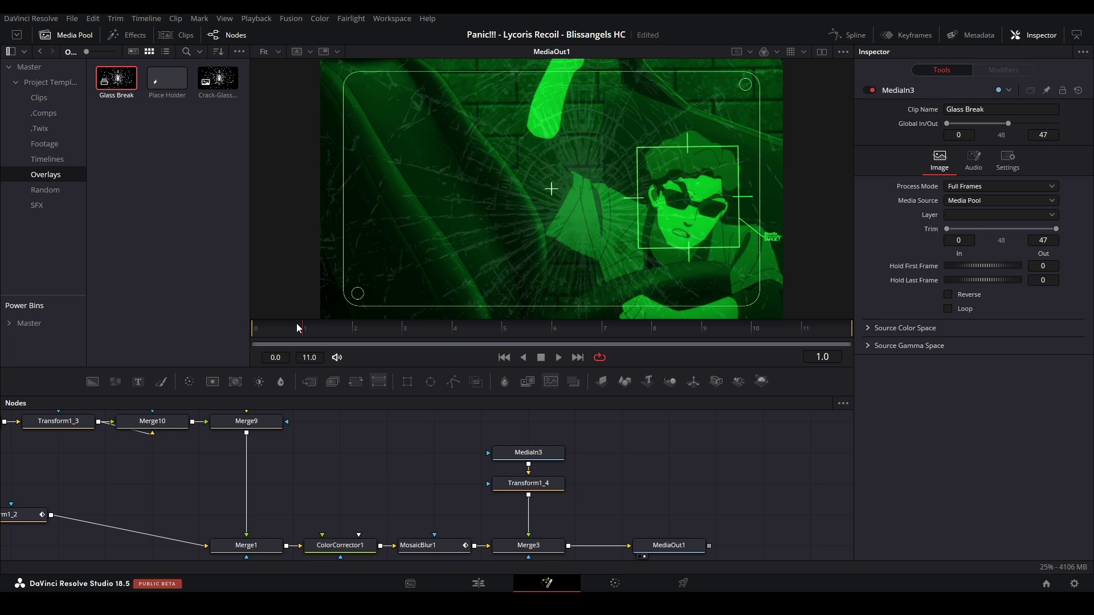
Step: Play the composition from frame 0 and examine the MediaIn3 Glass Break image on its own in the viewer
left_click_drag(296, 328, 254, 328)
left_click(549, 454)
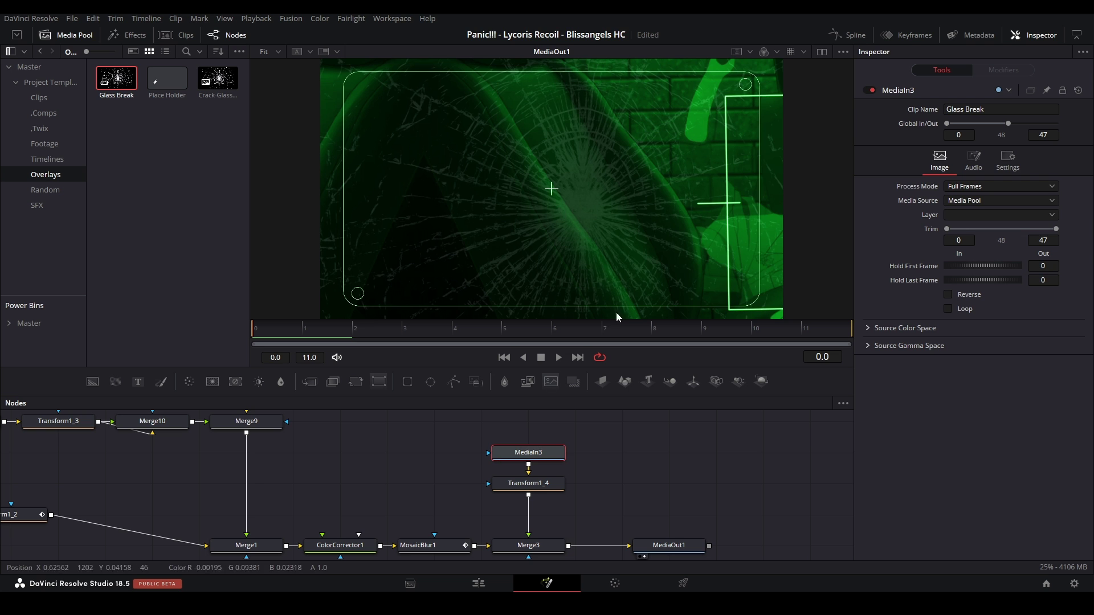
key("space")
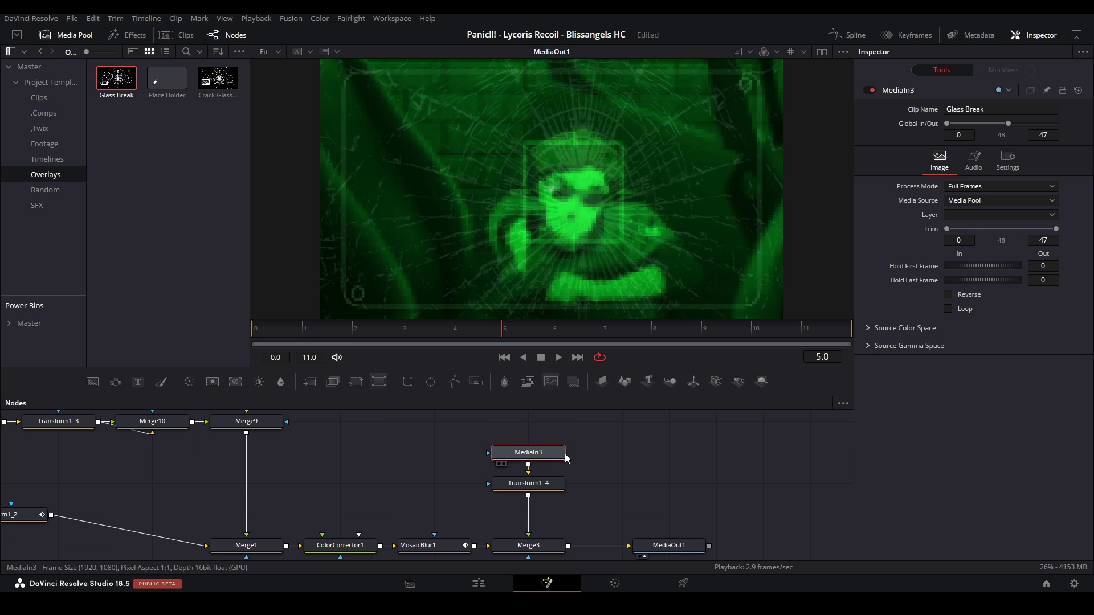
key("1")
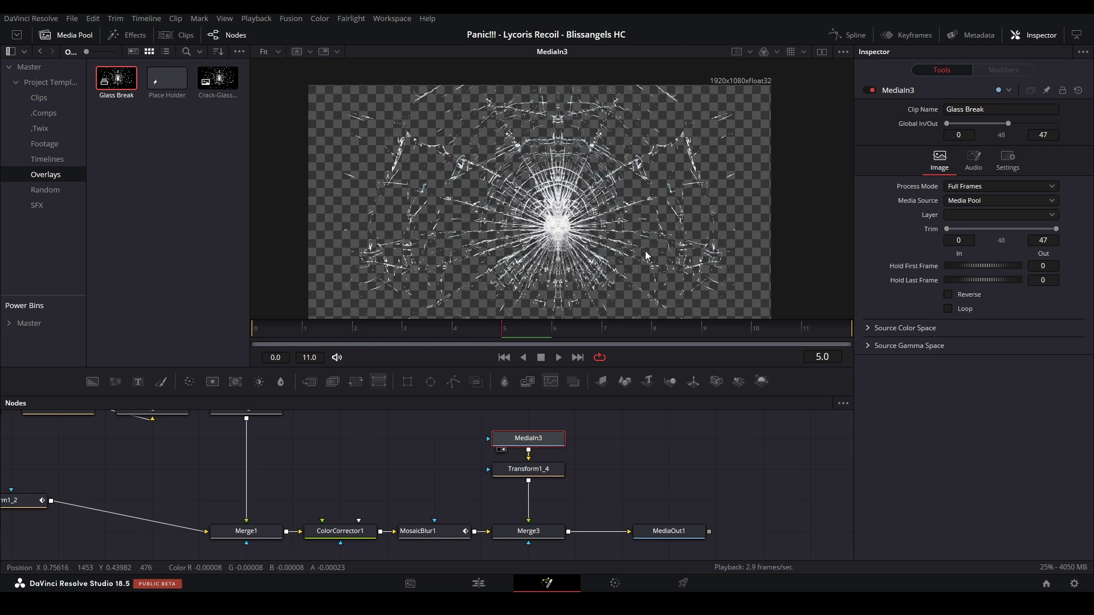
scroll(645, 257, "up", 3)
left_click_drag(673, 135, 784, 190)
scroll(669, 221, "down", 1)
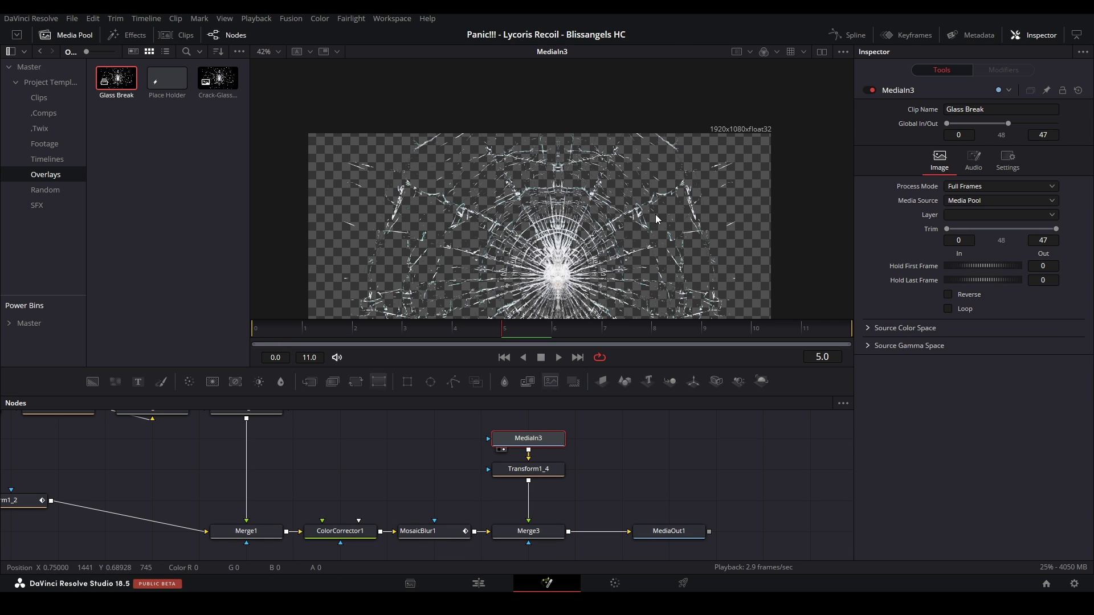
key("ctrl+f")
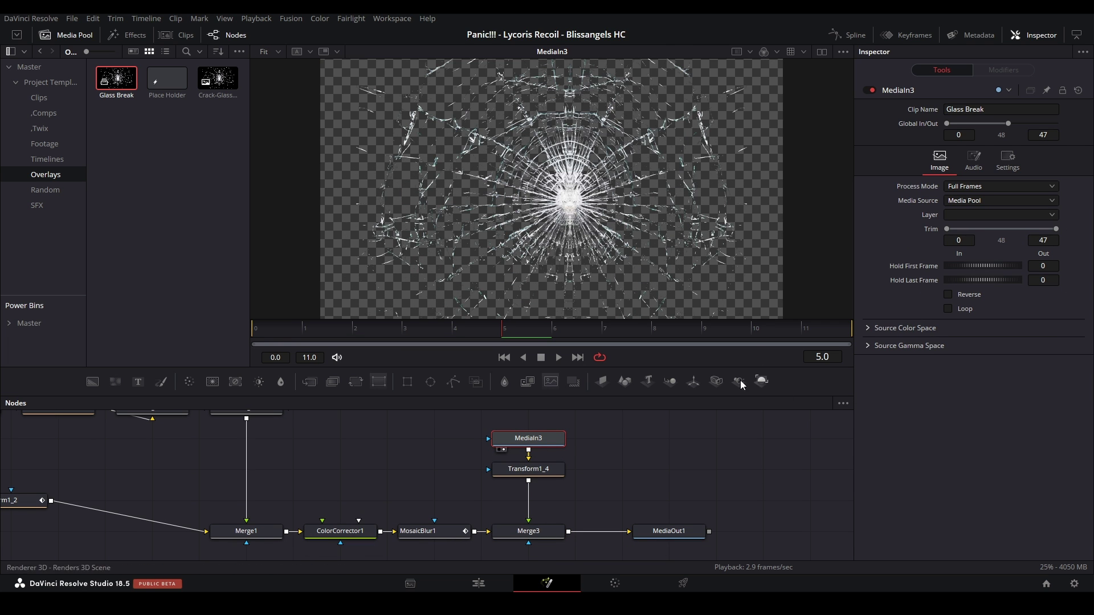
left_click_drag(644, 246, 642, 284)
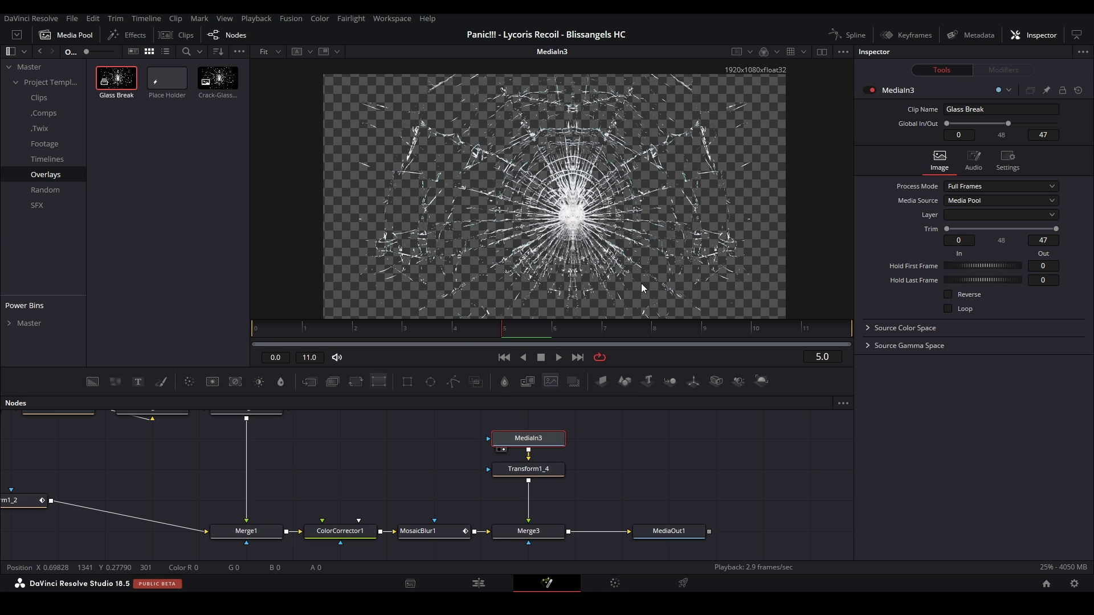
left_click(615, 491)
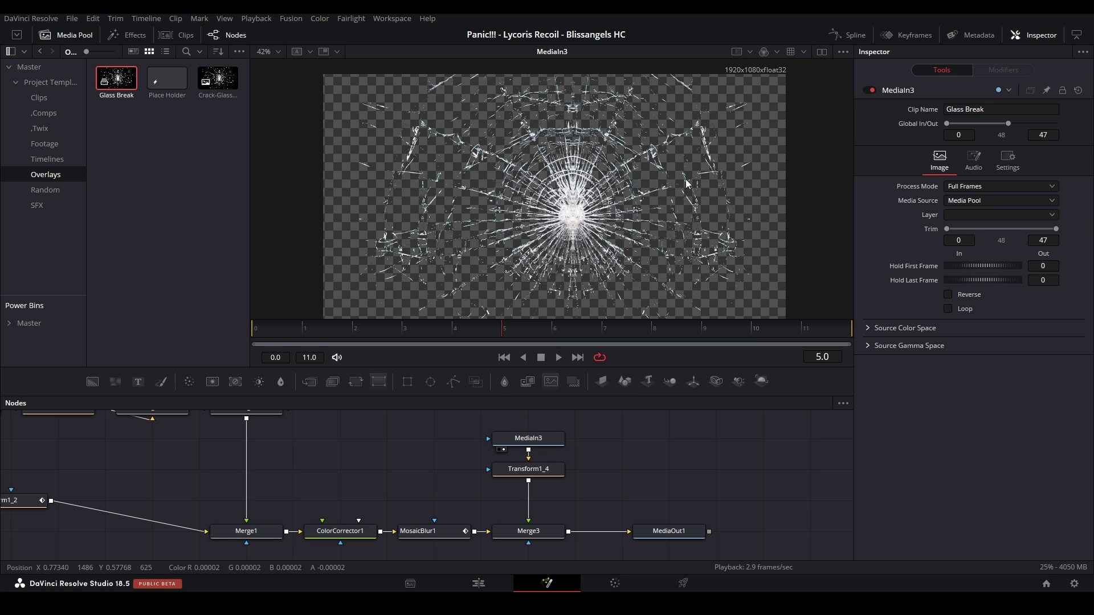
mouse_move(686, 183)
left_mouse_down()
mouse_move(645, 227)
mouse_move(705, 184)
mouse_move(688, 178)
left_mouse_up()
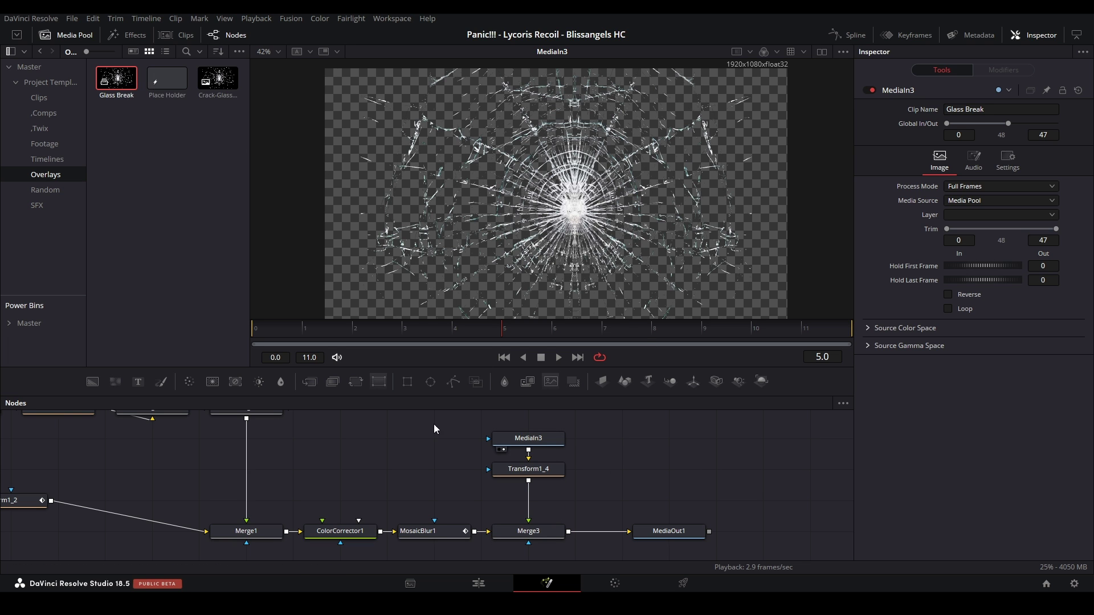
Step: Inspect the cracked-glass image inside the Glass Break timeline on the Edit page, and return to the Main copy timeline
left_click(478, 583)
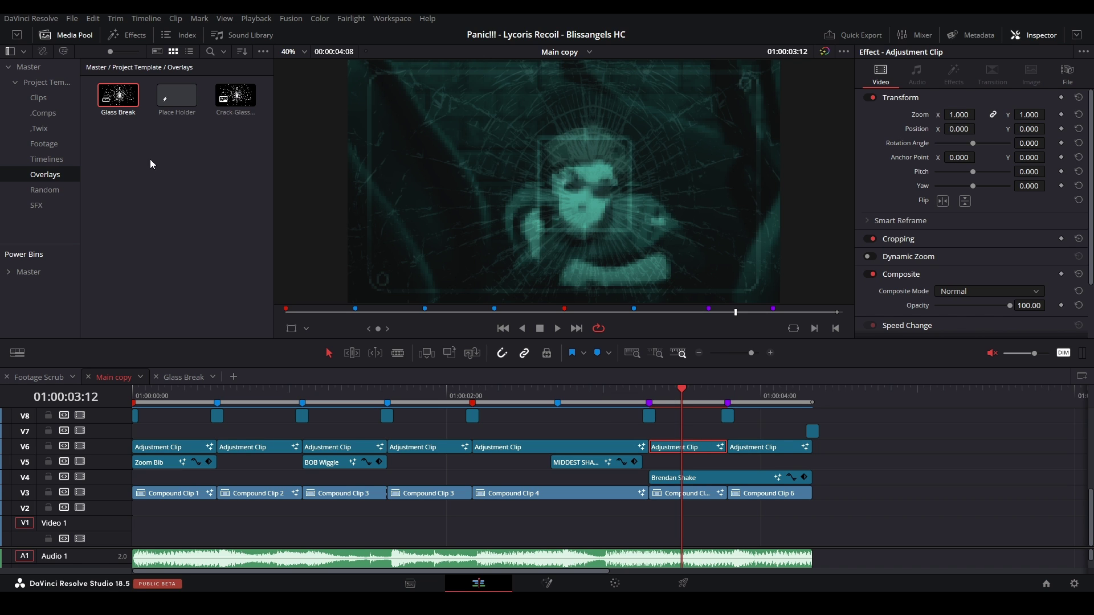
left_click(187, 373)
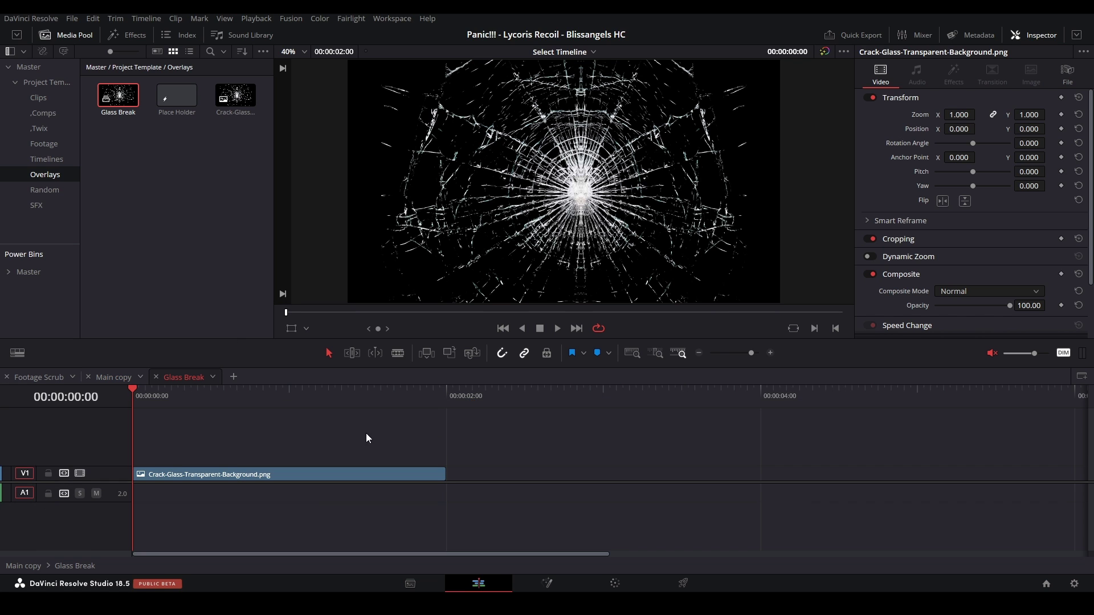
left_click_drag(514, 433, 307, 497)
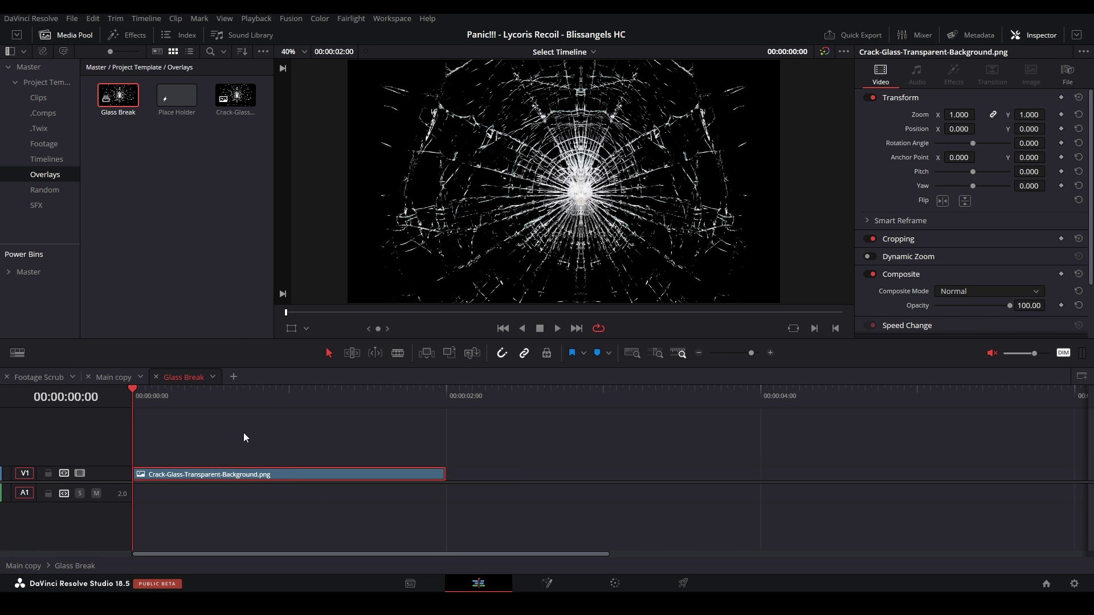
left_click(114, 377)
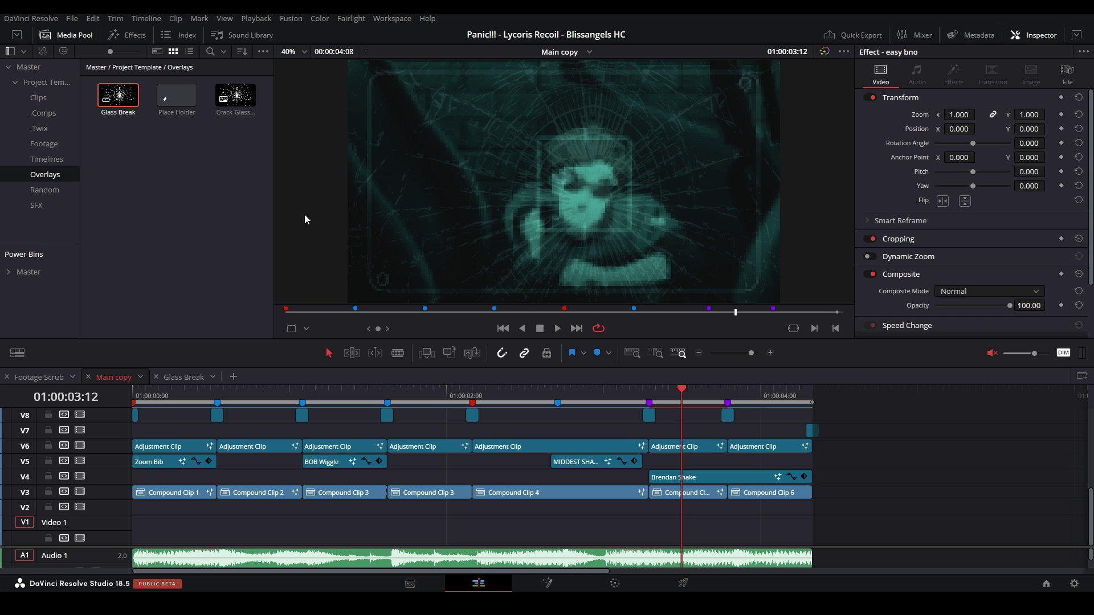
Step: Review the MediaIn3 connection in the Fusion composition at 01:00:03:12 and return to the Edit page
left_click(205, 215)
key("shift+5")
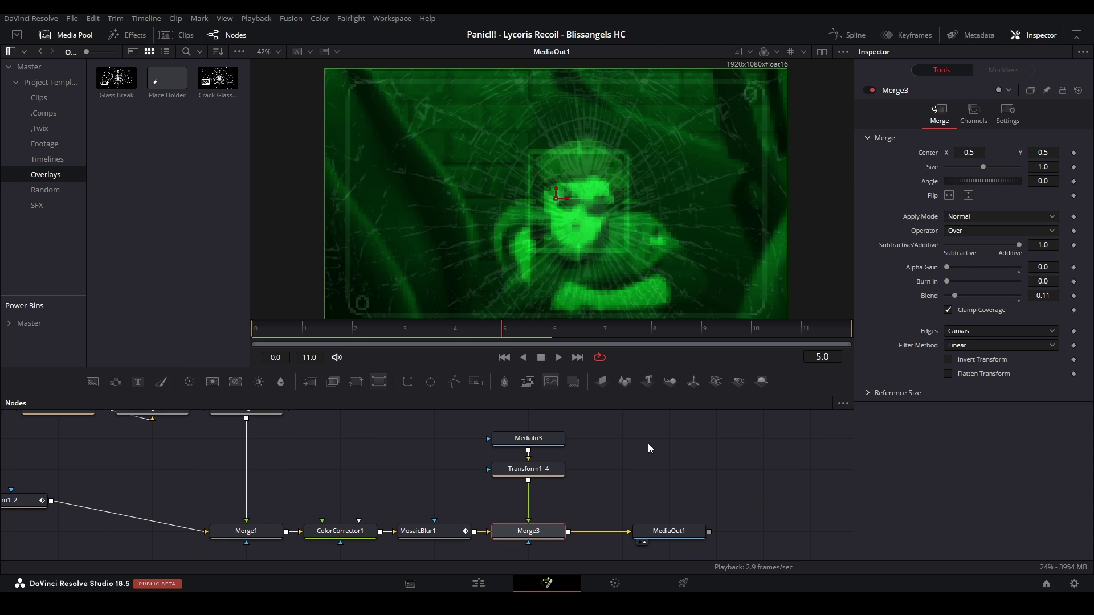
left_click(555, 438)
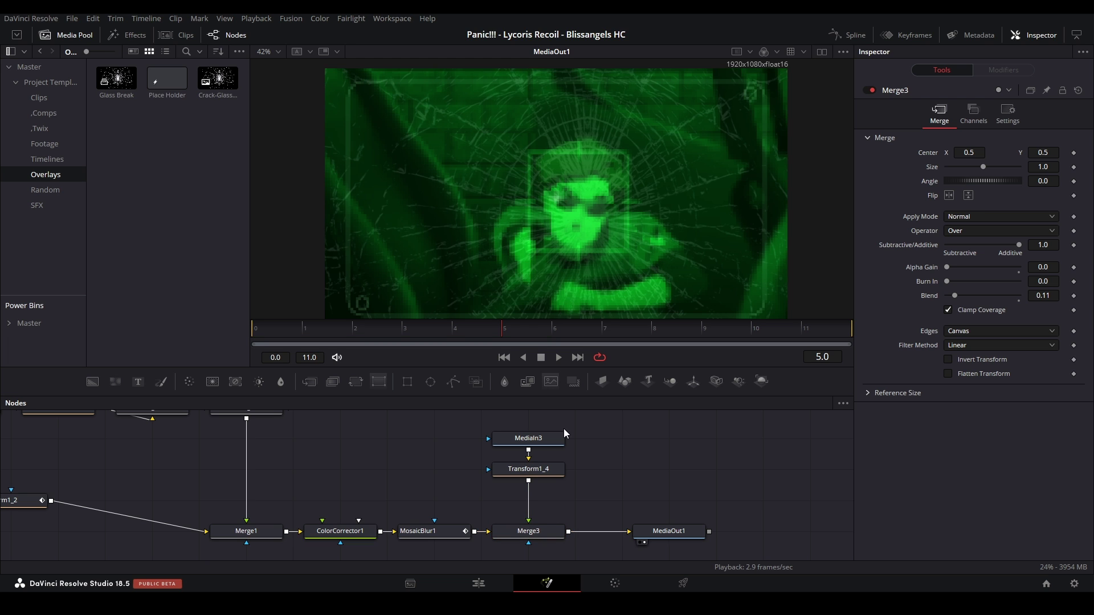
left_click(487, 587)
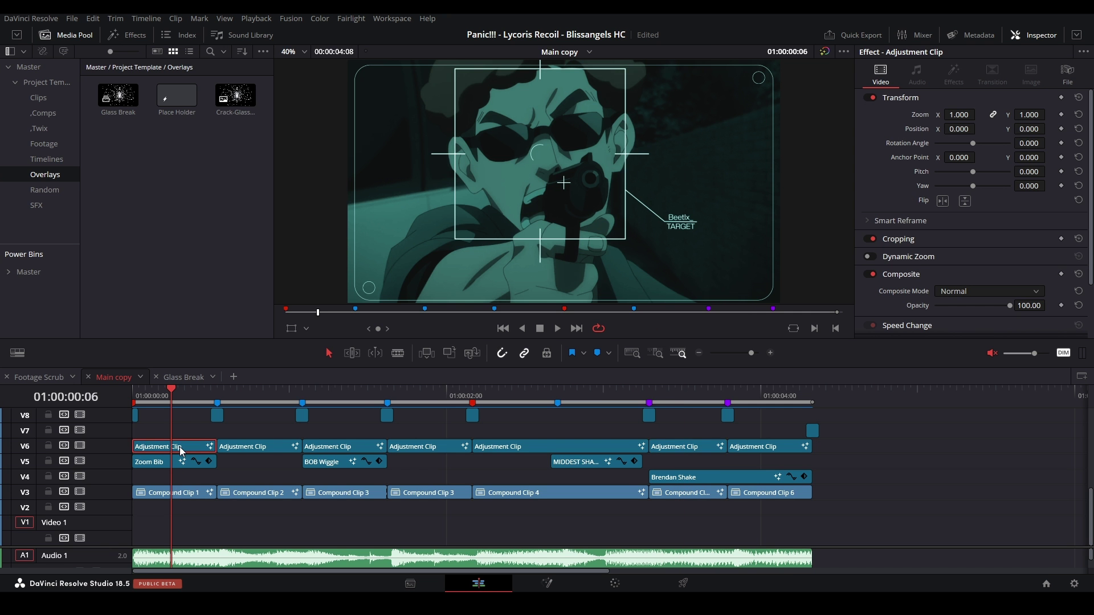
Step: Check the first V6 adjustment clip's composition at 01:00:00:06, and open Compound Clip 1 in Fusion instead
key("shift+5")
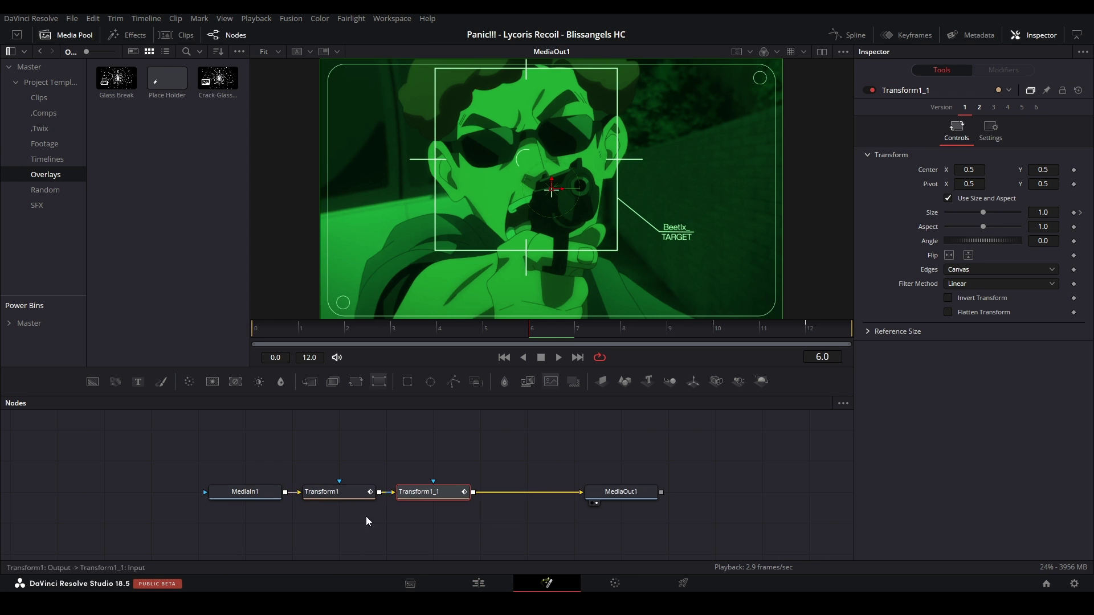
left_click(477, 584)
left_click(172, 492)
key("shift+5")
left_click_drag(246, 484, 511, 487)
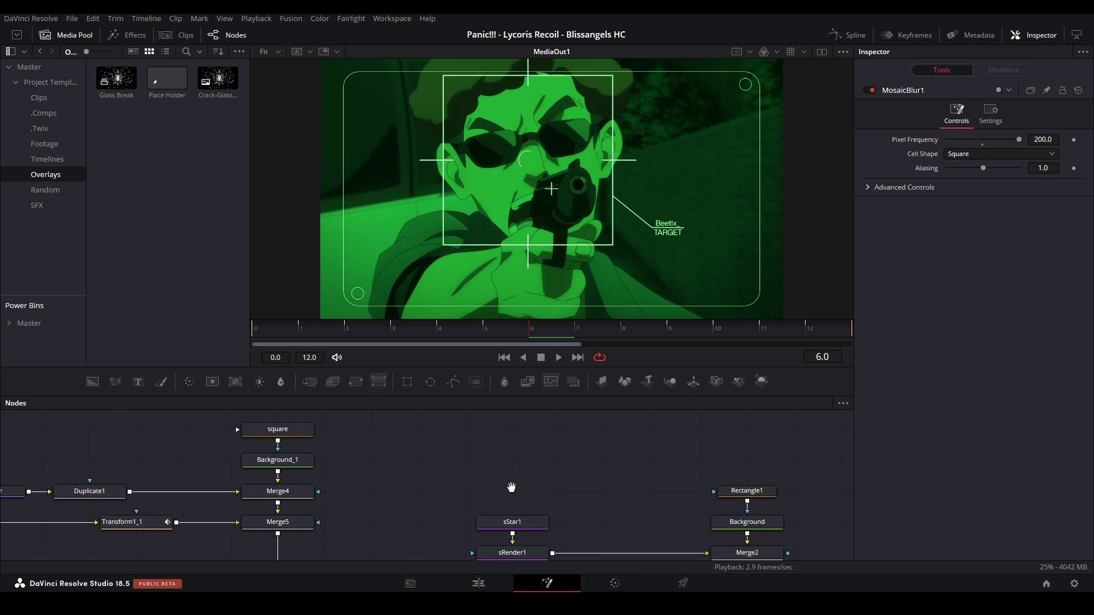
Step: Set the font of the Text1 node feeding Merge7 to Open Sans
scroll(316, 445, "down", 3)
left_click_drag(316, 445, 405, 451)
scroll(248, 528, "up", 3)
left_click_drag(247, 529, 368, 439)
left_click(370, 437)
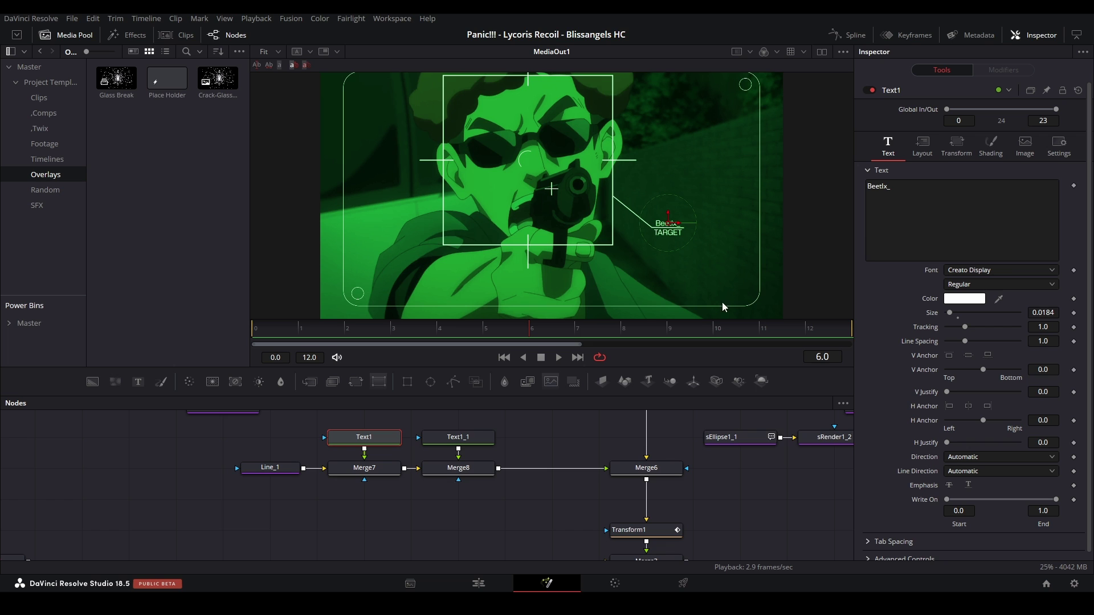
left_click(1005, 268)
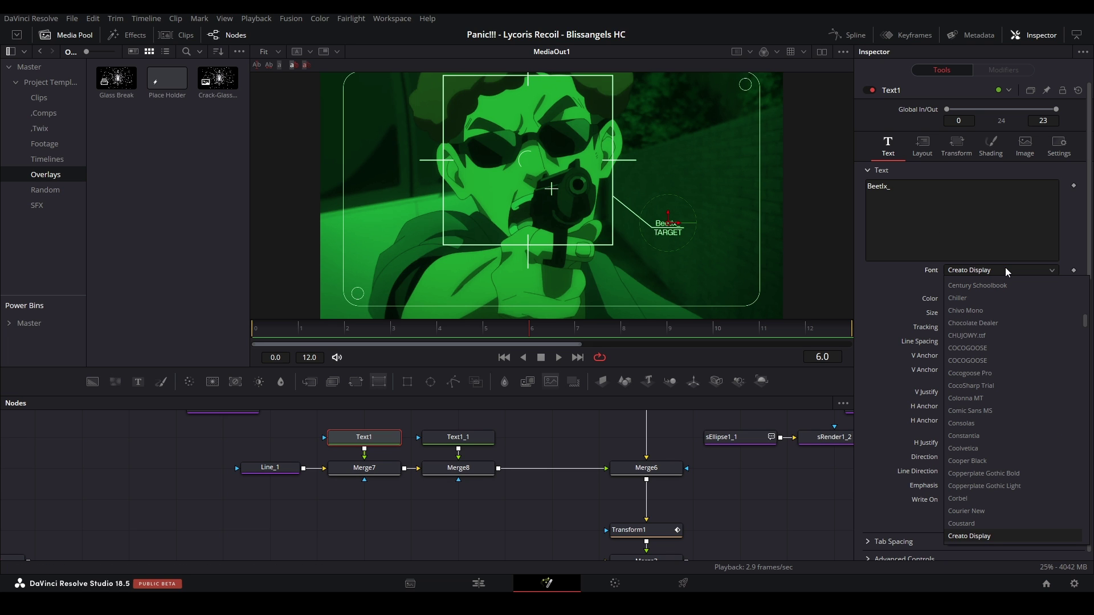
scroll(1000, 382, "down", 20)
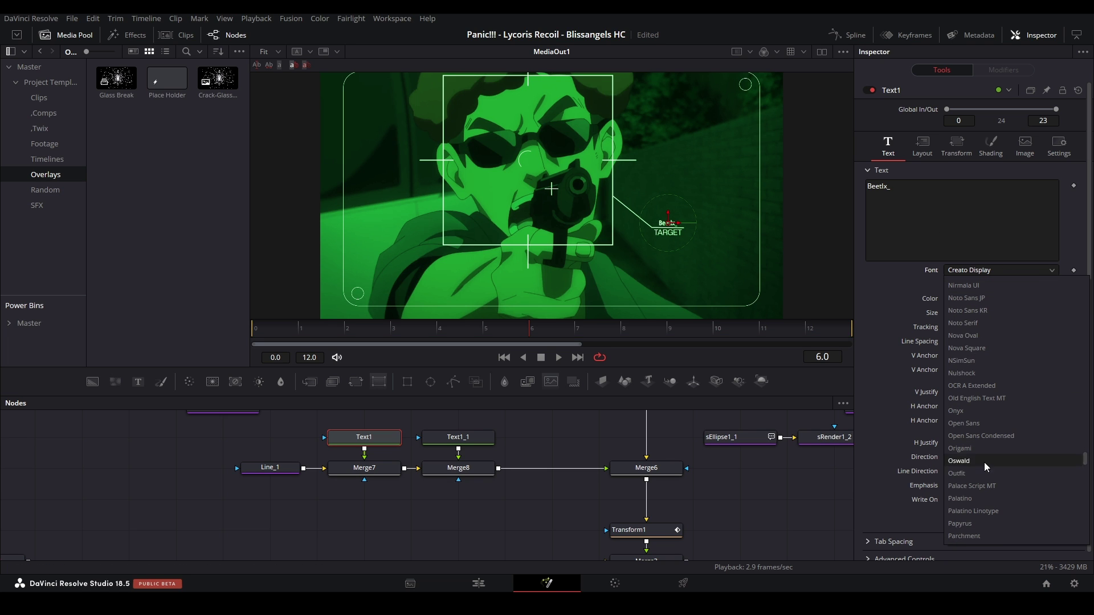
left_click(972, 423)
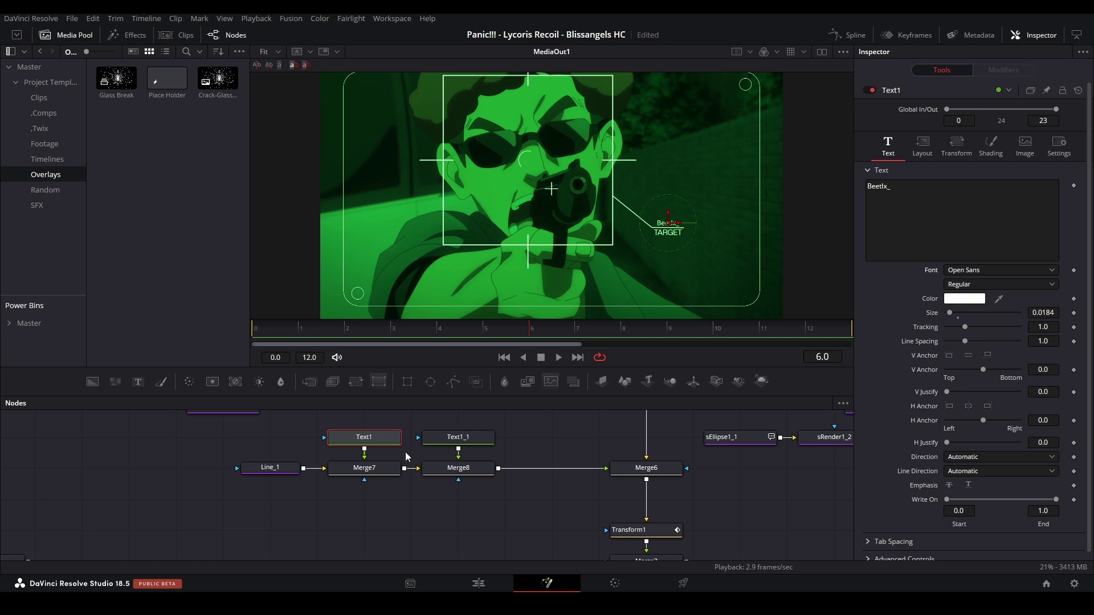
Step: Set the font of the Text1_1 node feeding Merge8, which holds the TARGET text, to Open Sans
left_click(442, 437)
left_click(1013, 271)
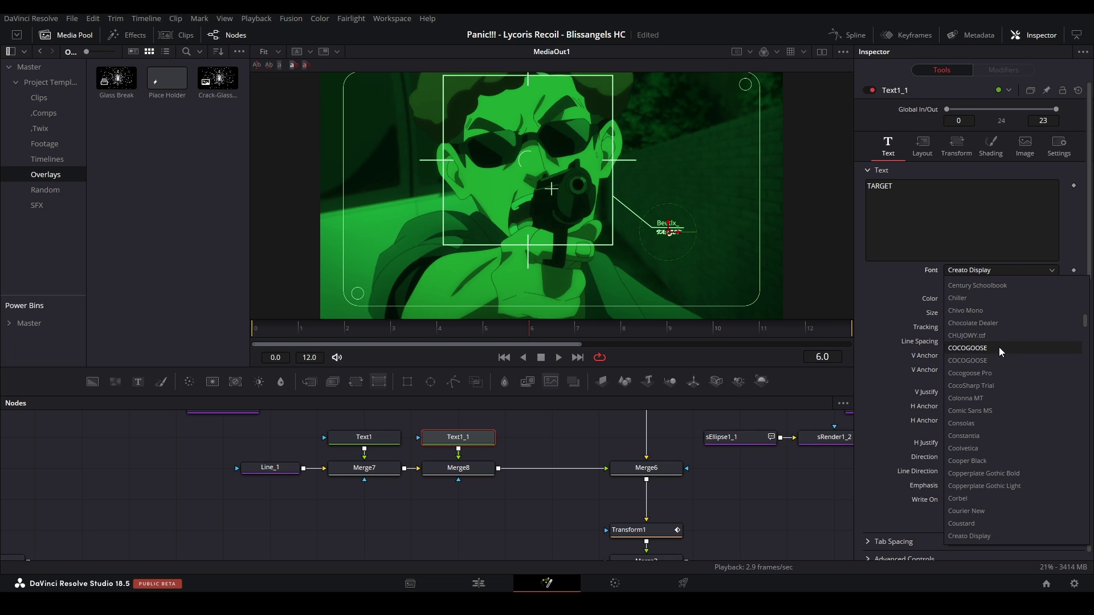
scroll(995, 388, "down", 18)
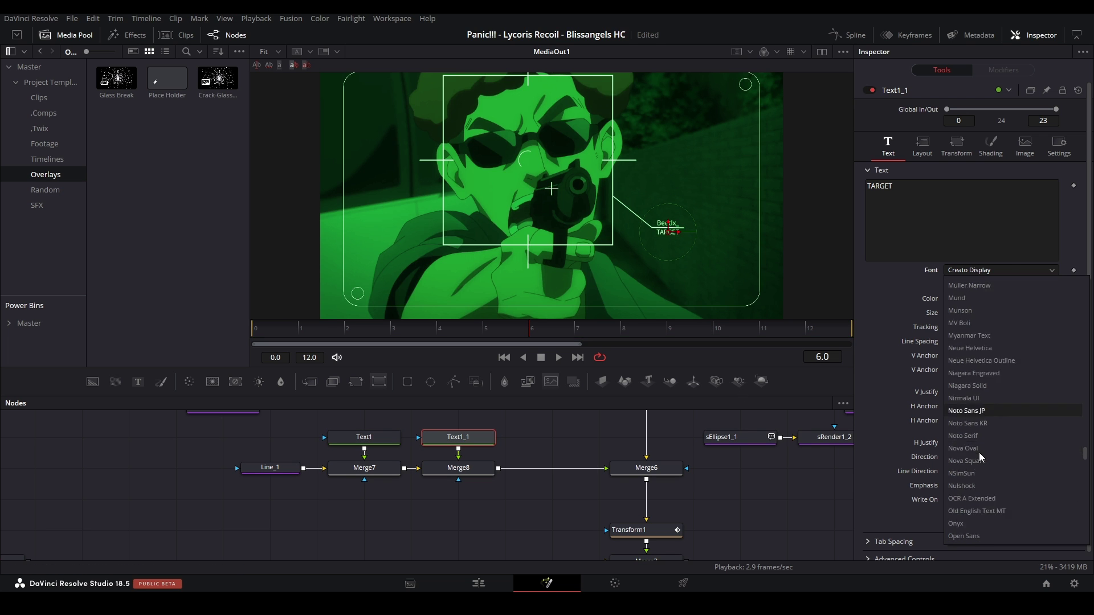
scroll(979, 452, "down", 2)
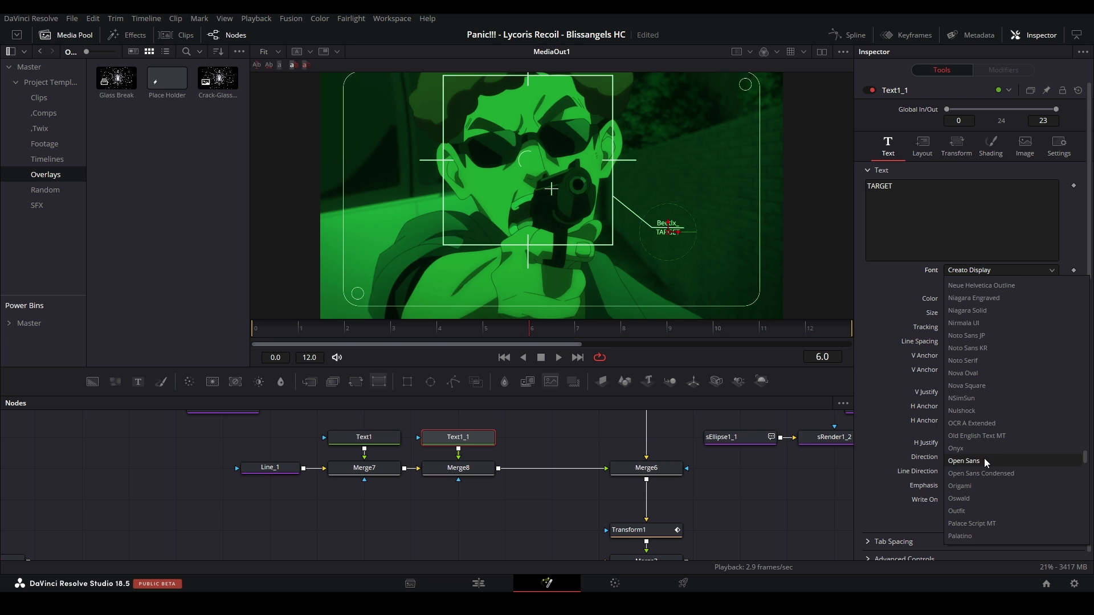
left_click(983, 460)
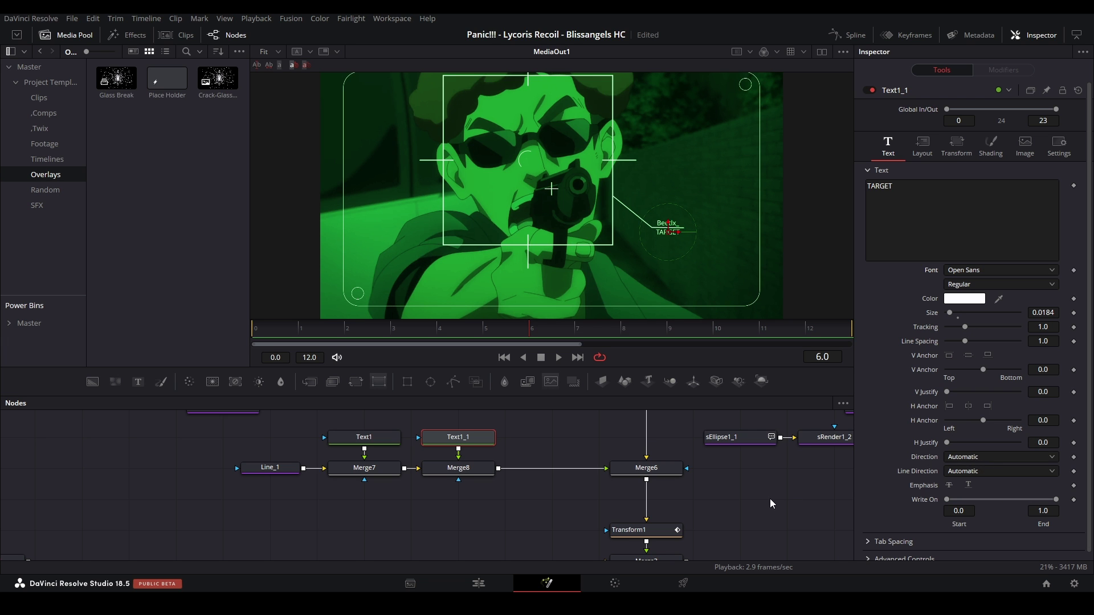
Step: Return to the Edit page and play back the Main copy timeline from 01:00:03:12 to check the glass-break section
left_click(478, 583)
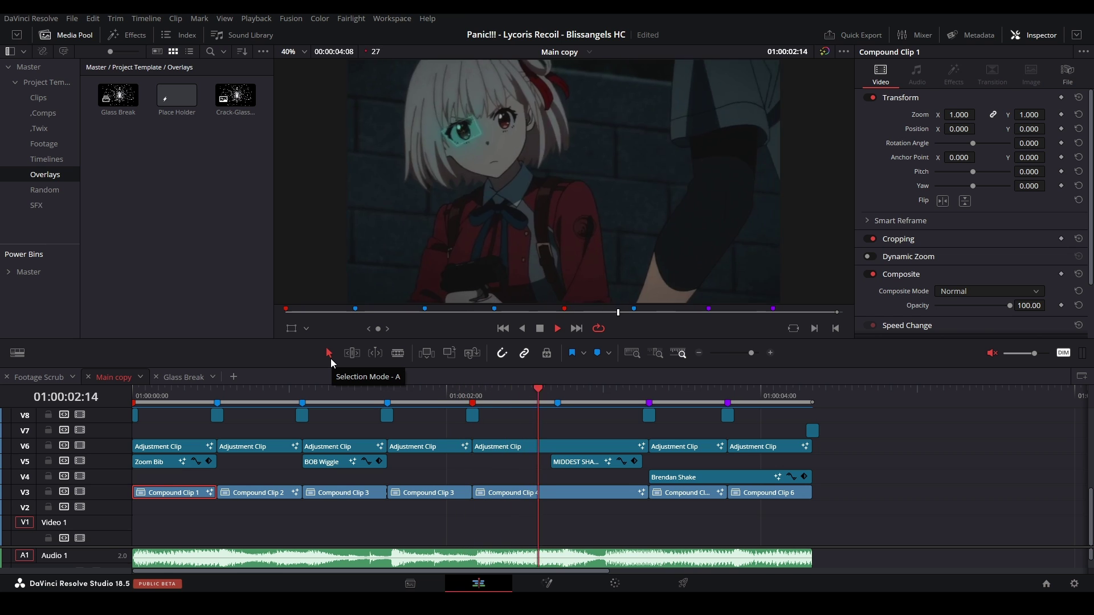
key("space")
left_click(683, 404)
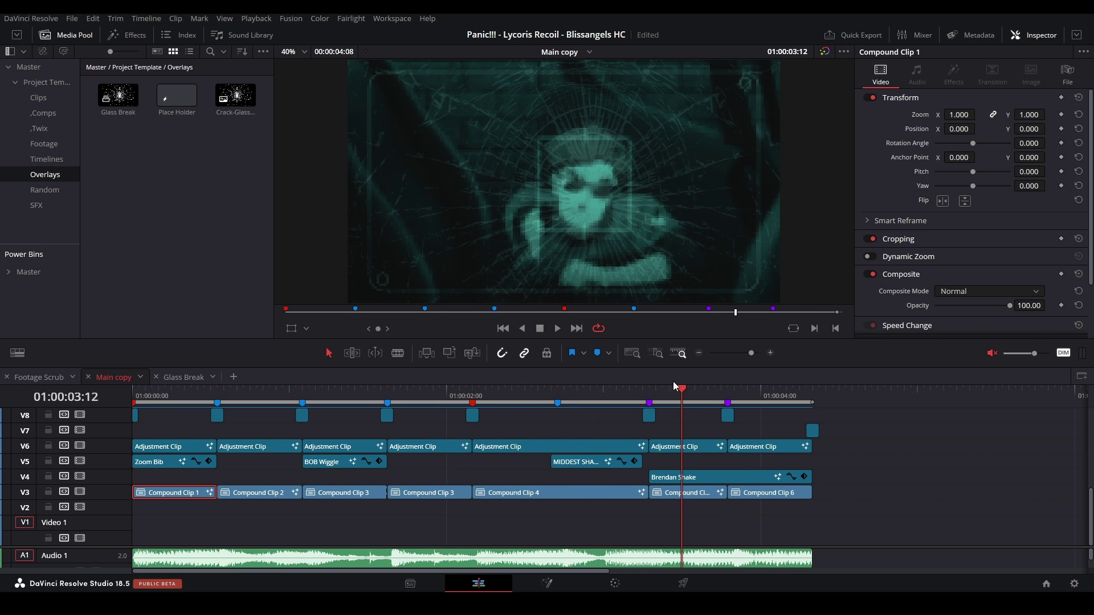
left_click(850, 501)
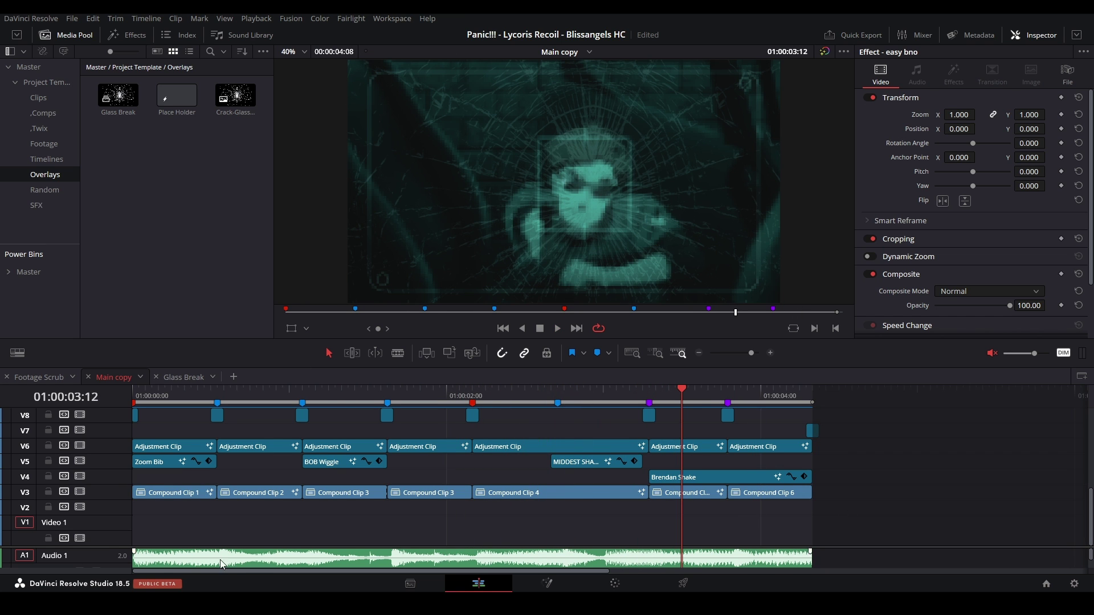
key("space")
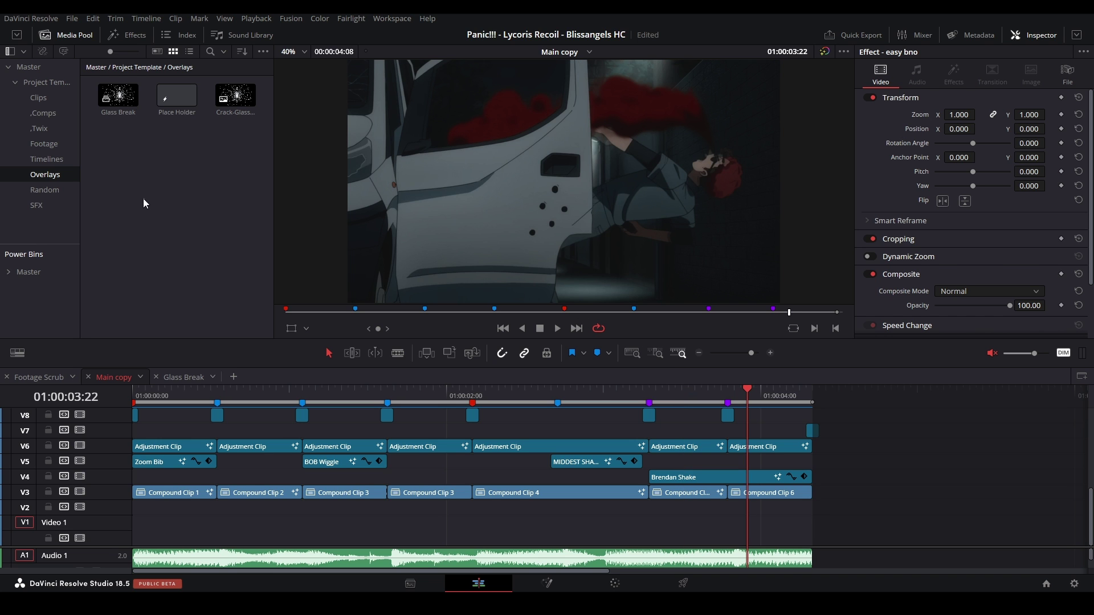
left_click(211, 223)
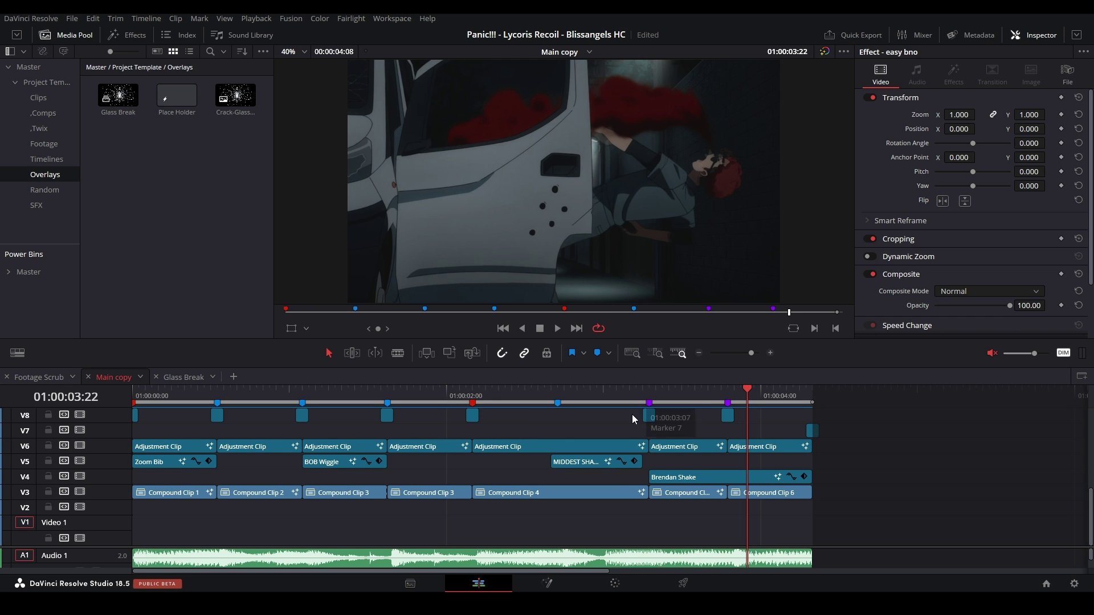
Step: Replay parts of the Main copy timeline and place the playhead at 01:00:03:08 on the cracked-glass target shot
left_click(656, 396)
key("space")
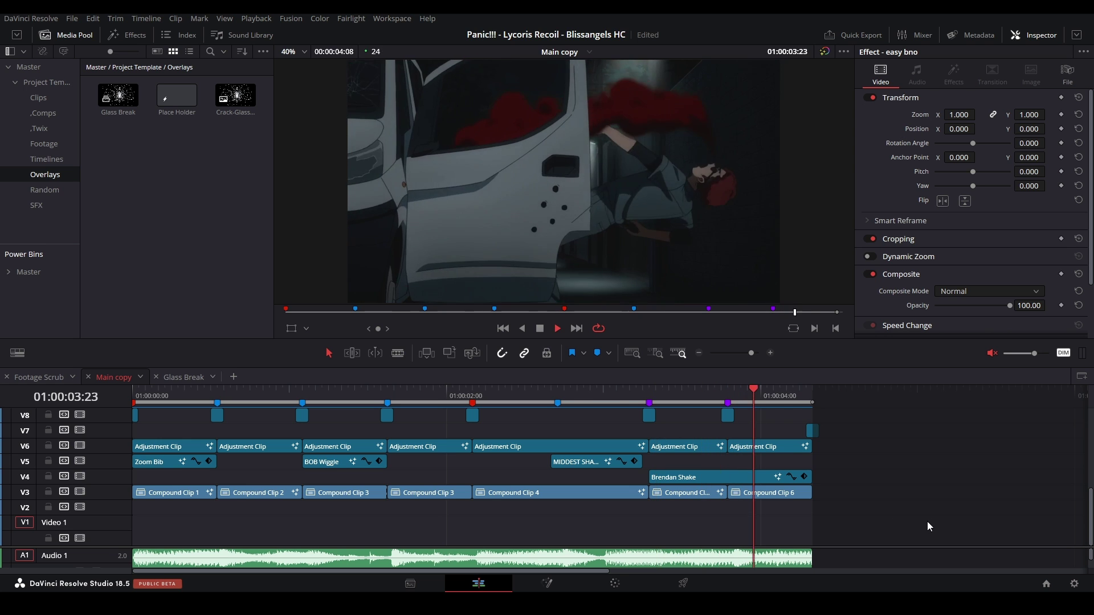
key("space")
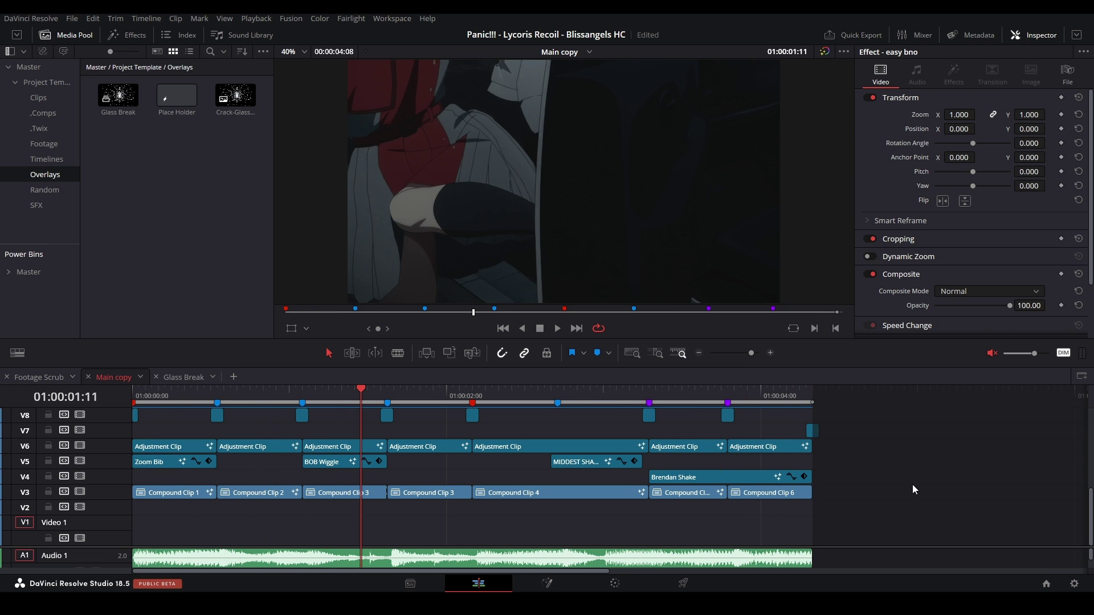
key("space")
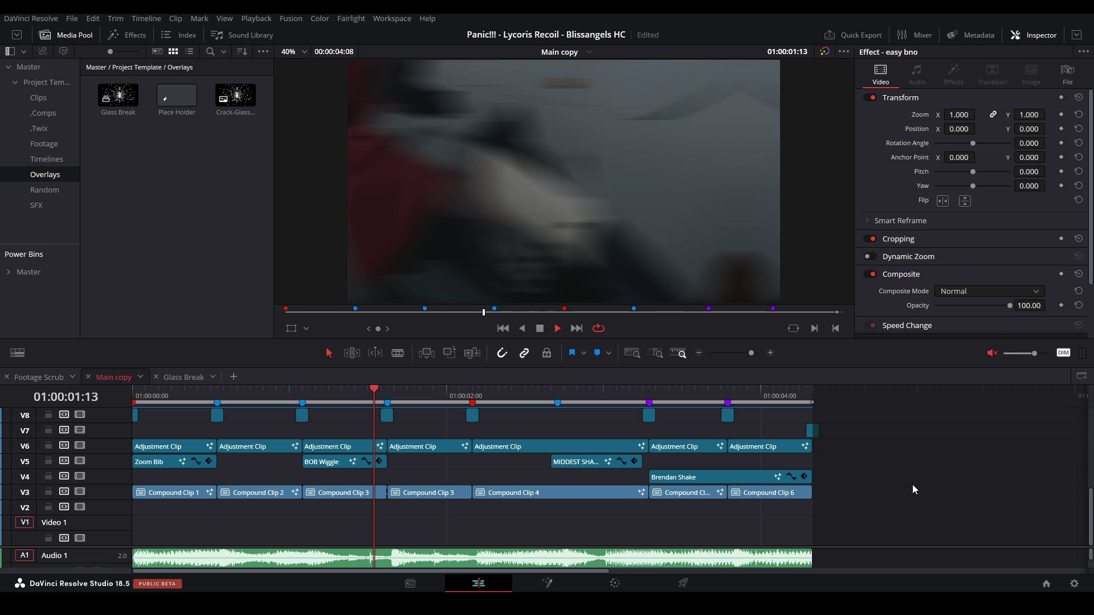
left_click(655, 387)
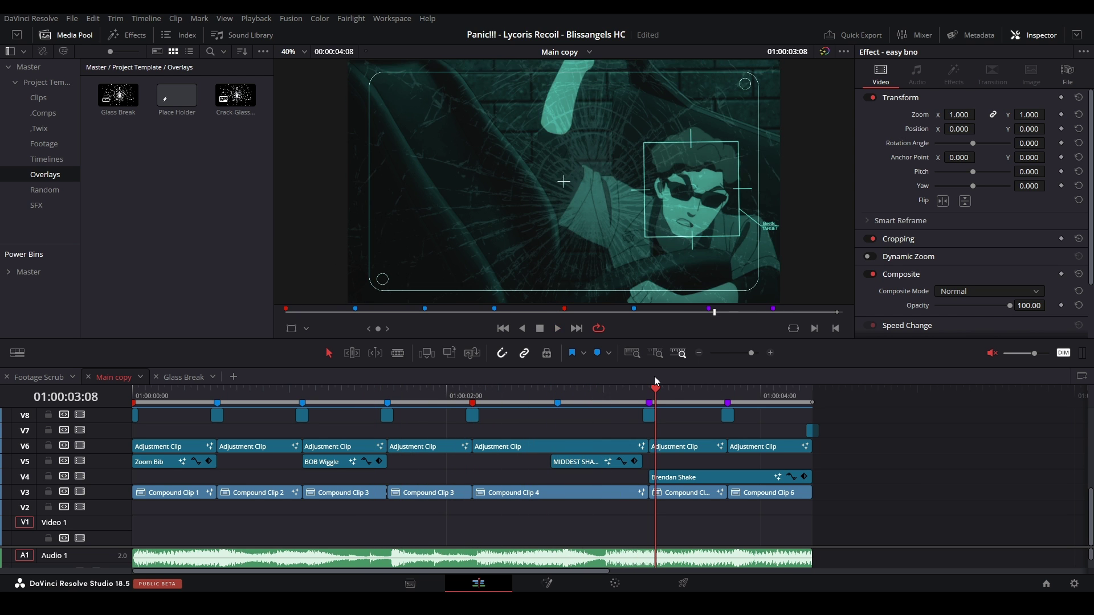